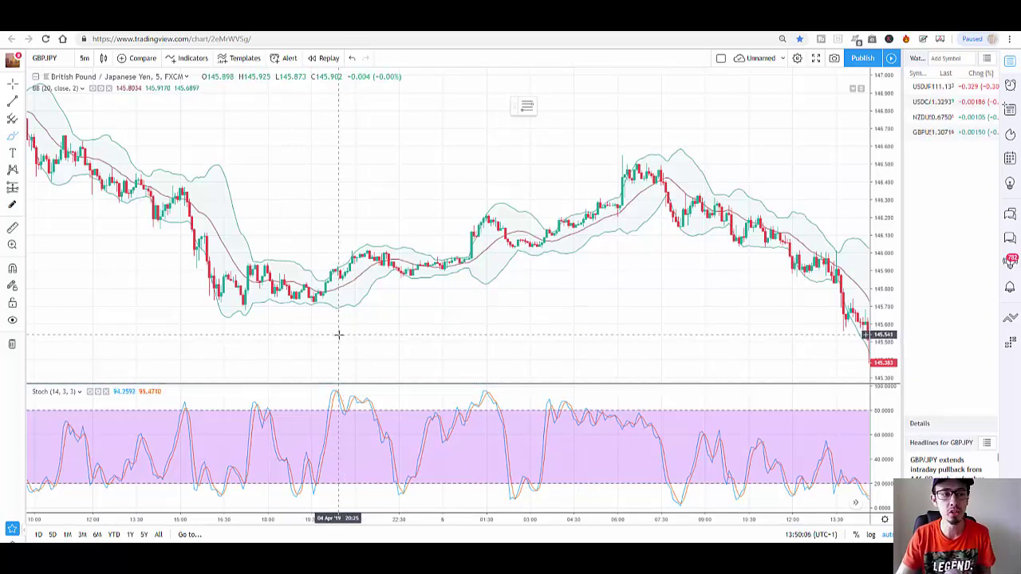
Step: Remove the Stochastic and Bollinger Bands indicators from the GBPJPY chart and clear the stray brush marks
click(107, 394)
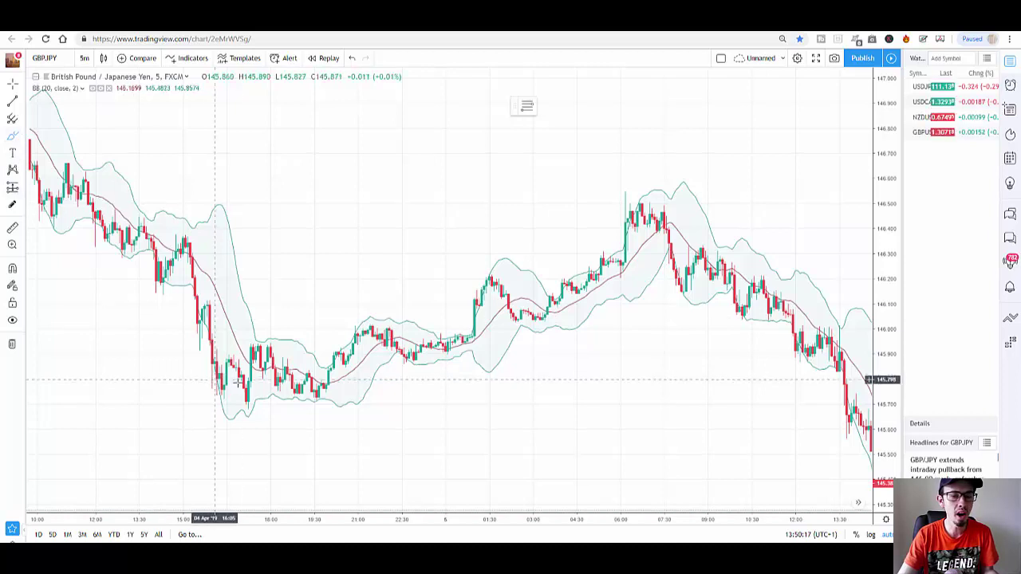
click(260, 401)
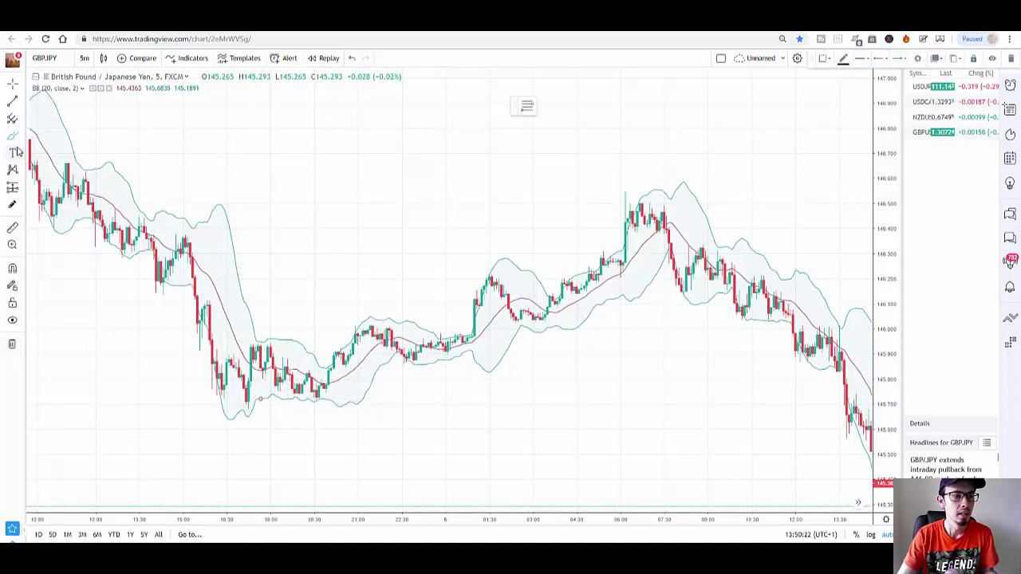
key(Delete)
drag(610, 328, 519, 336)
key(ctrl+z)
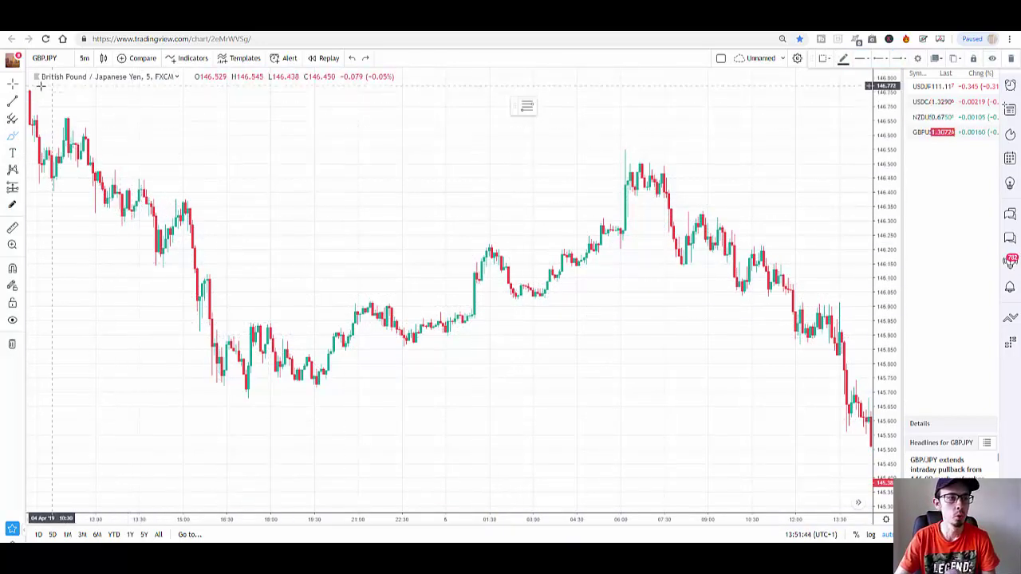
Step: Find the moving average indicators with the search "ma" and add Moving Average Exponential to the chart twice
click(206, 64)
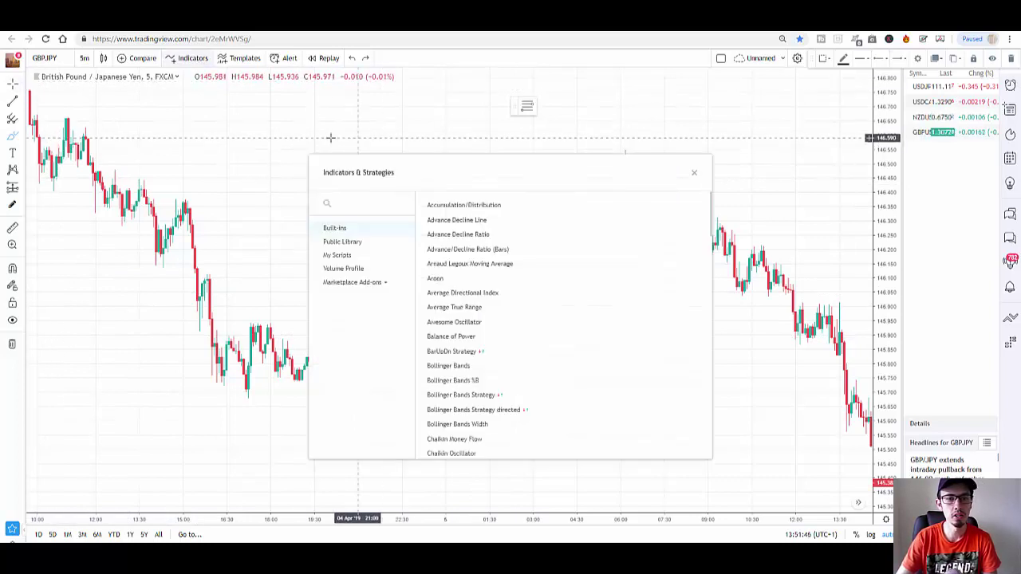
click(696, 175)
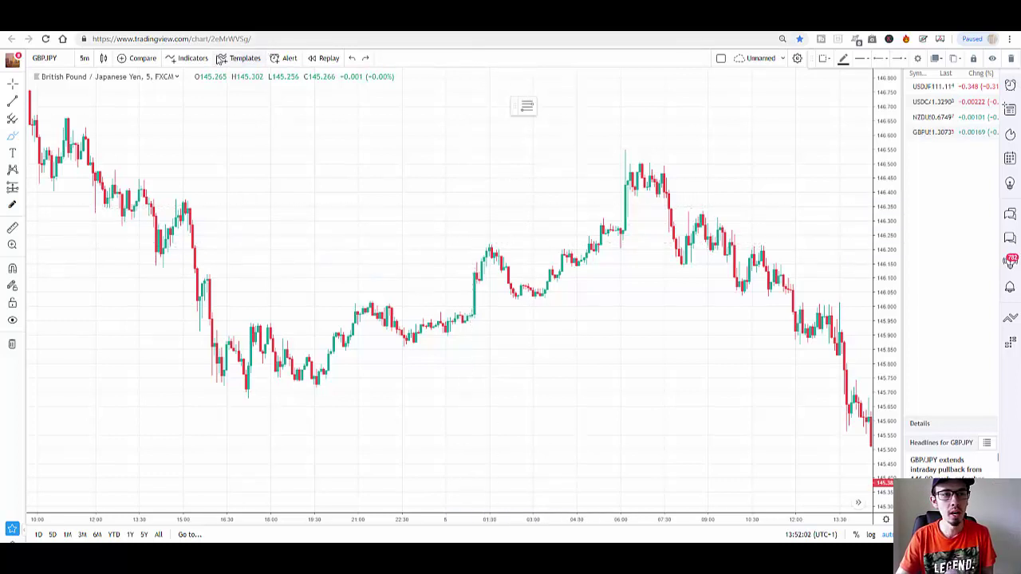
click(191, 61)
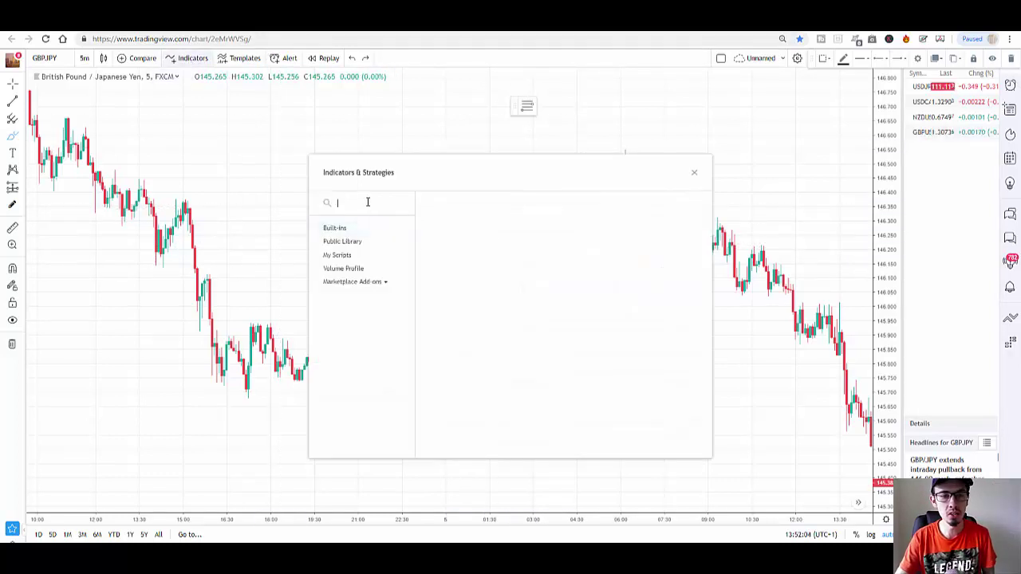
text(ma)
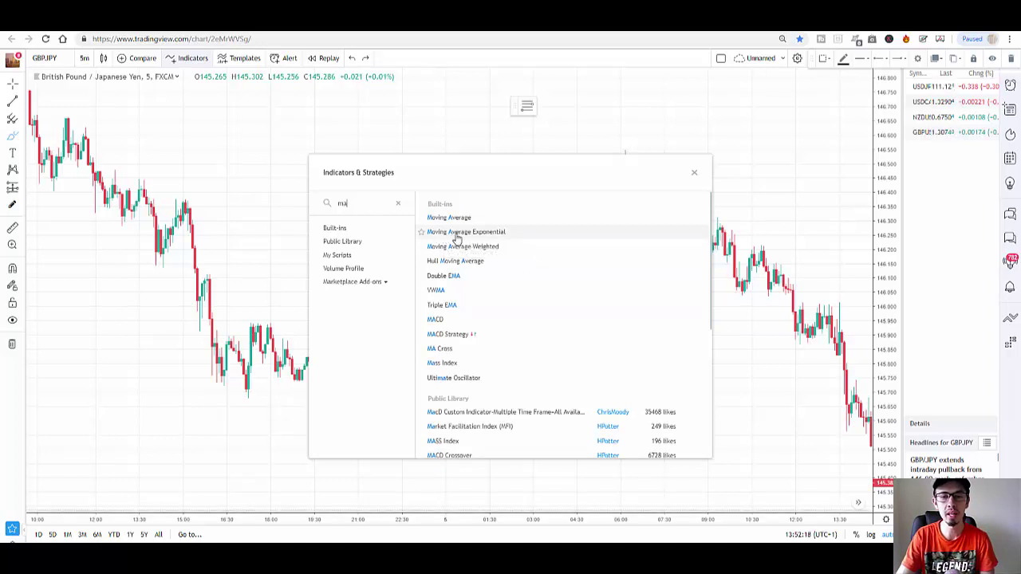
click(496, 239)
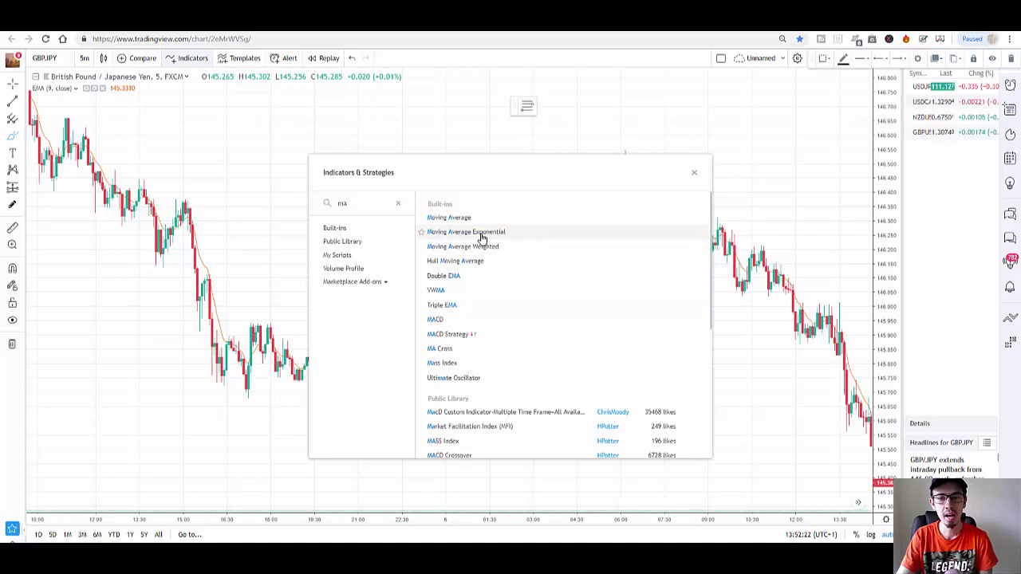
click(483, 237)
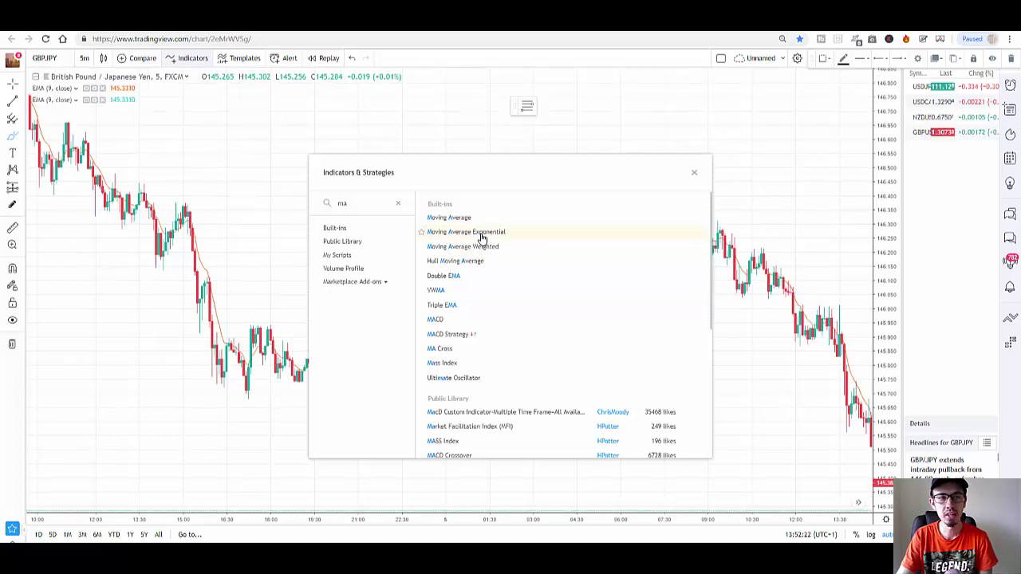
click(694, 173)
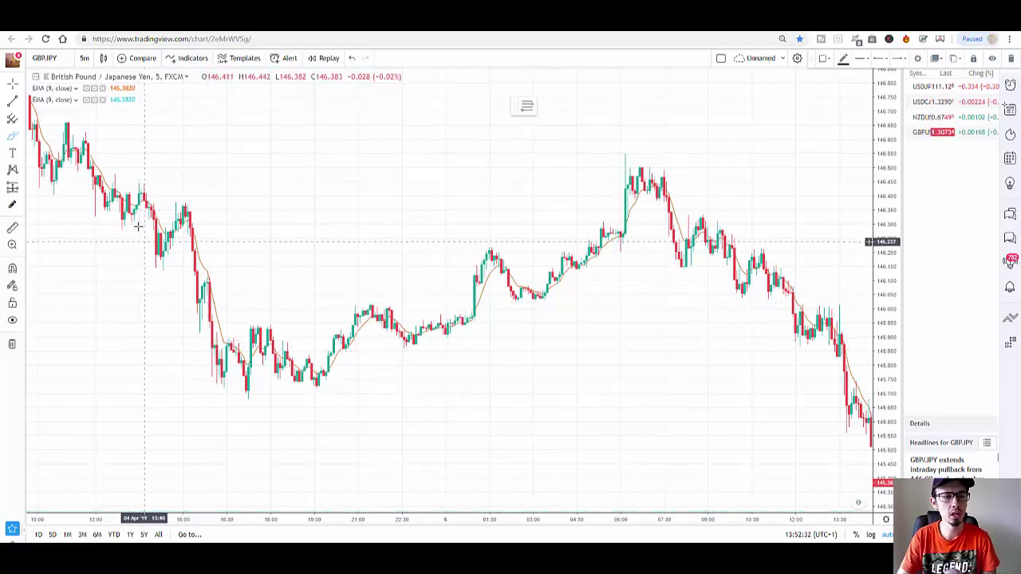
Step: Change the line colour of the first EMA to red
click(94, 88)
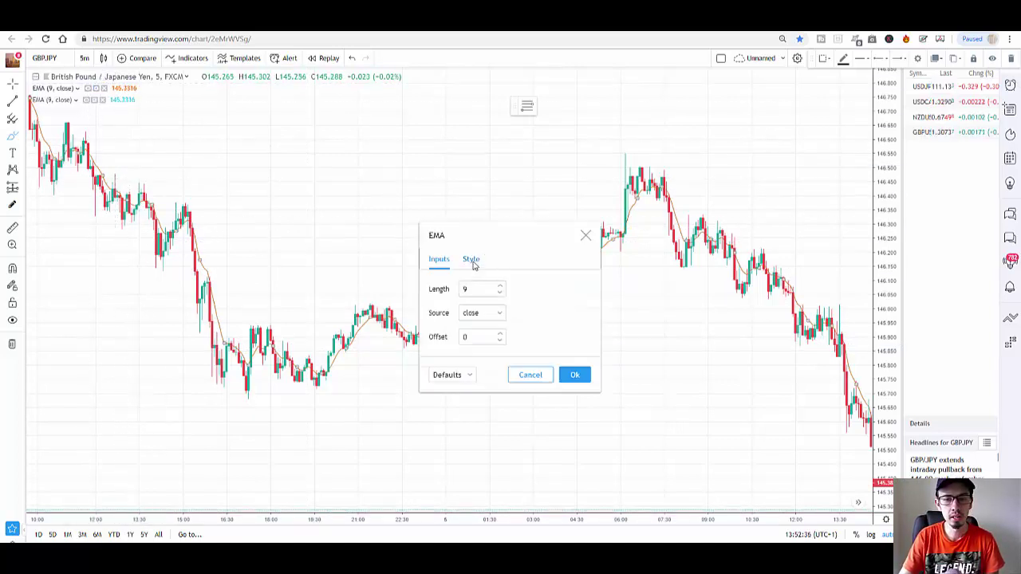
click(471, 263)
click(489, 294)
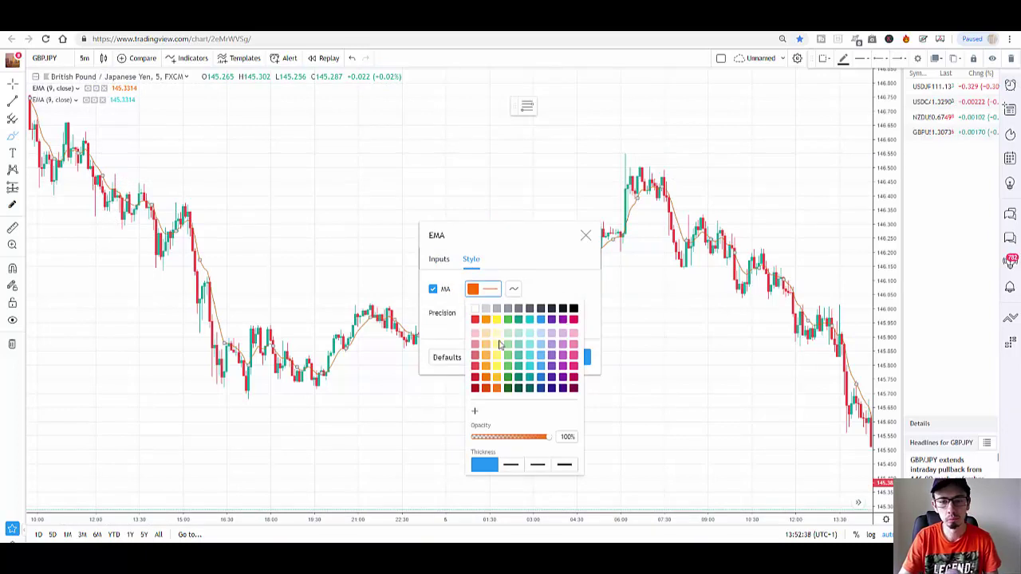
click(475, 320)
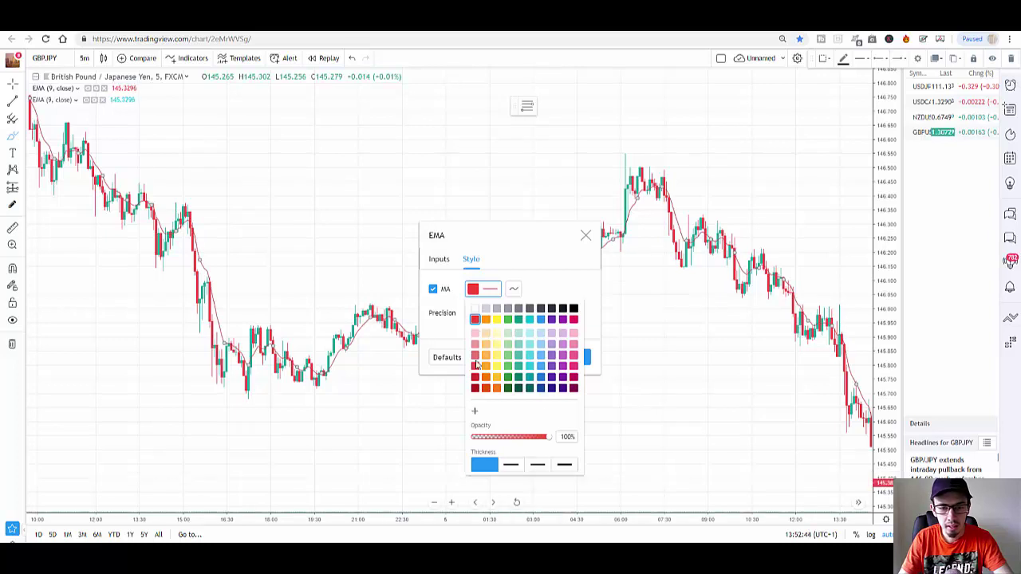
click(523, 258)
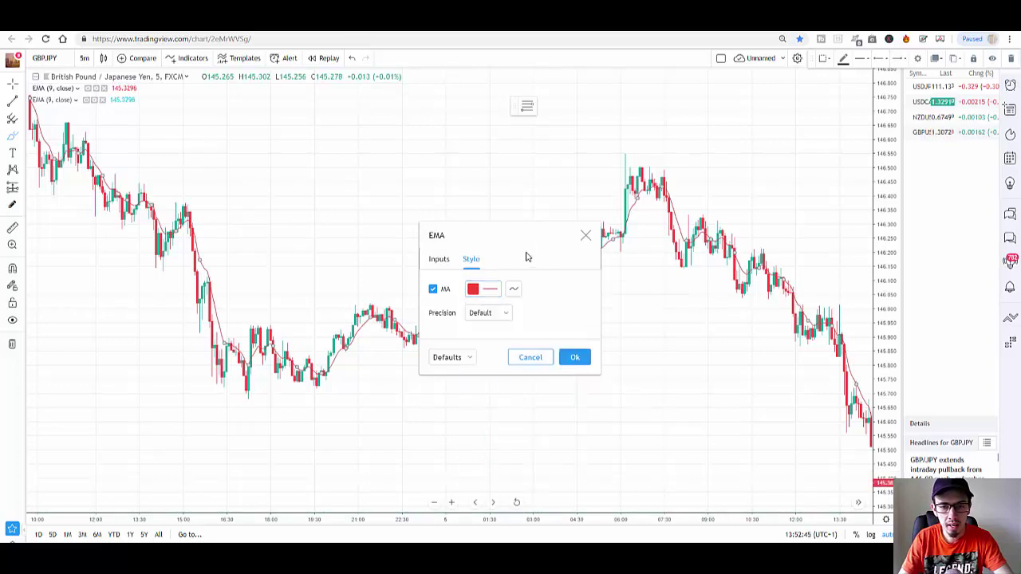
Step: Set the length of the red EMA to 180 and apply its settings
click(439, 260)
drag(477, 288, 427, 291)
text(180)
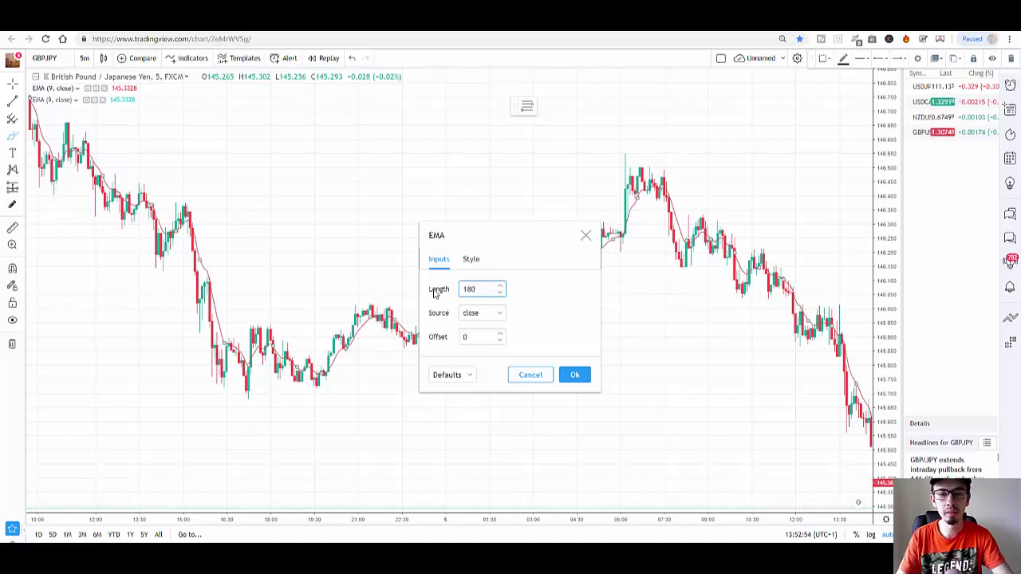
click(576, 380)
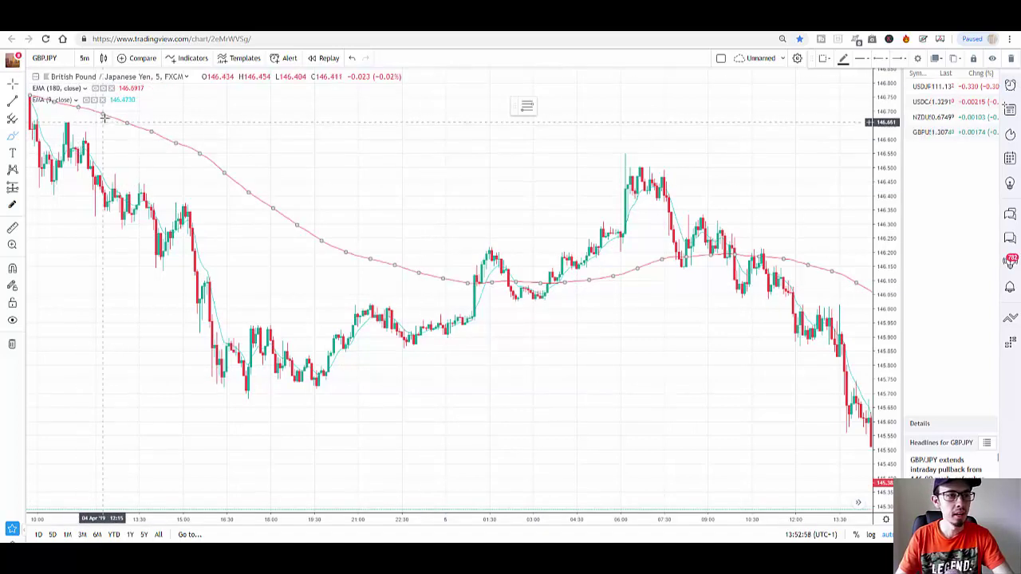
click(340, 170)
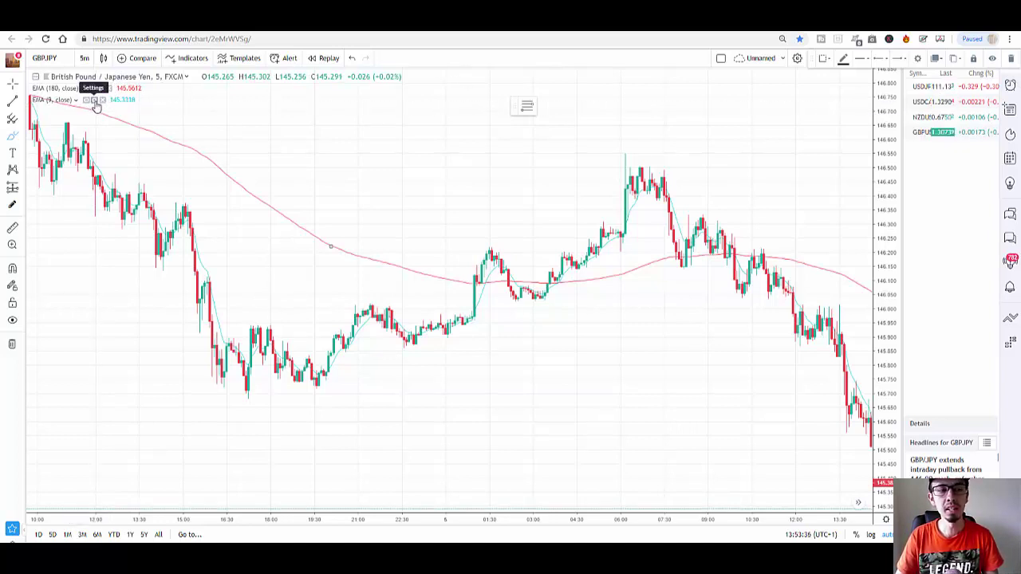
Step: Change the line colour of the second EMA to purple, trying a darker shade before settling on the brighter one
click(94, 101)
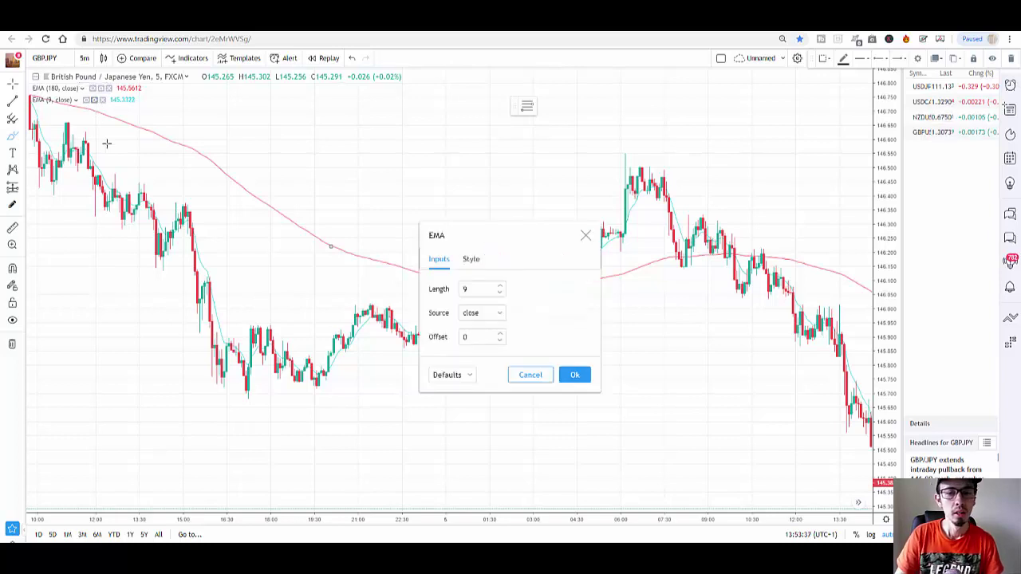
click(472, 263)
click(488, 291)
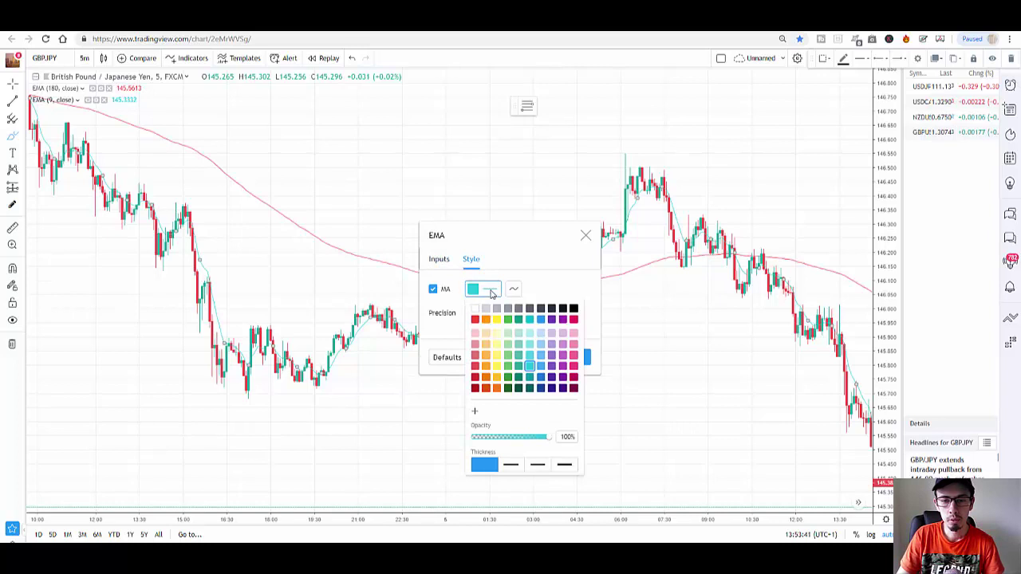
click(551, 320)
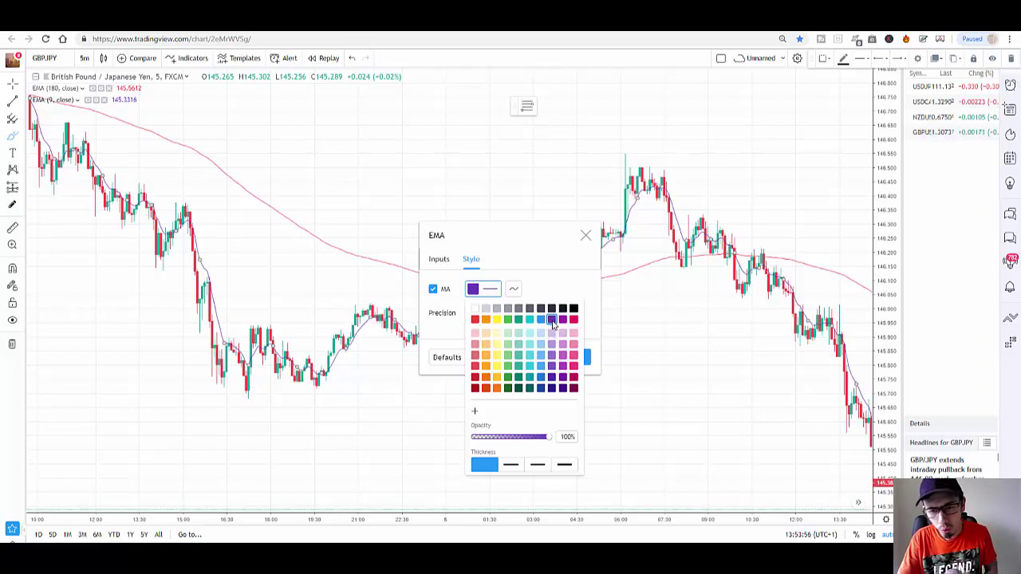
click(552, 388)
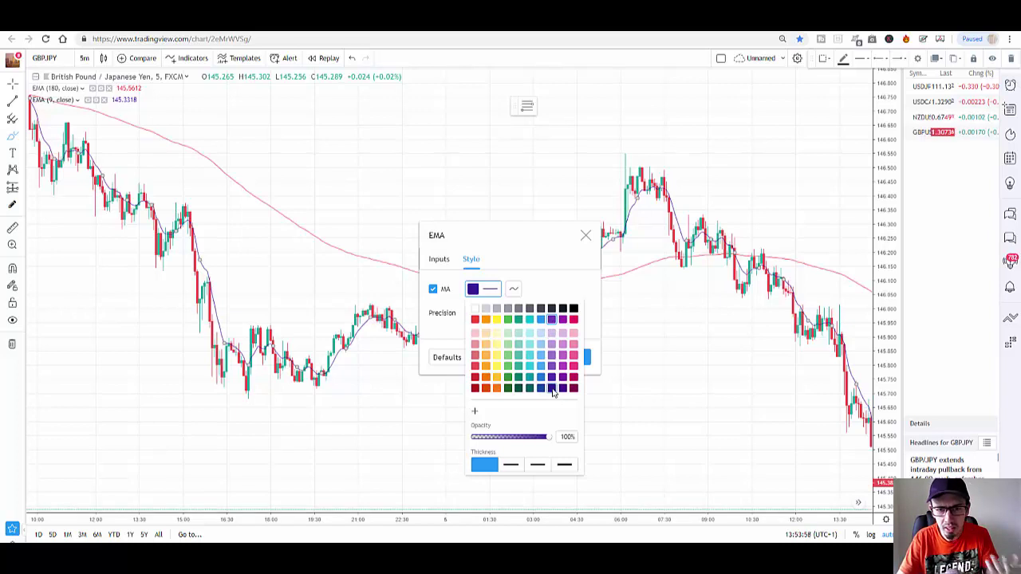
click(551, 319)
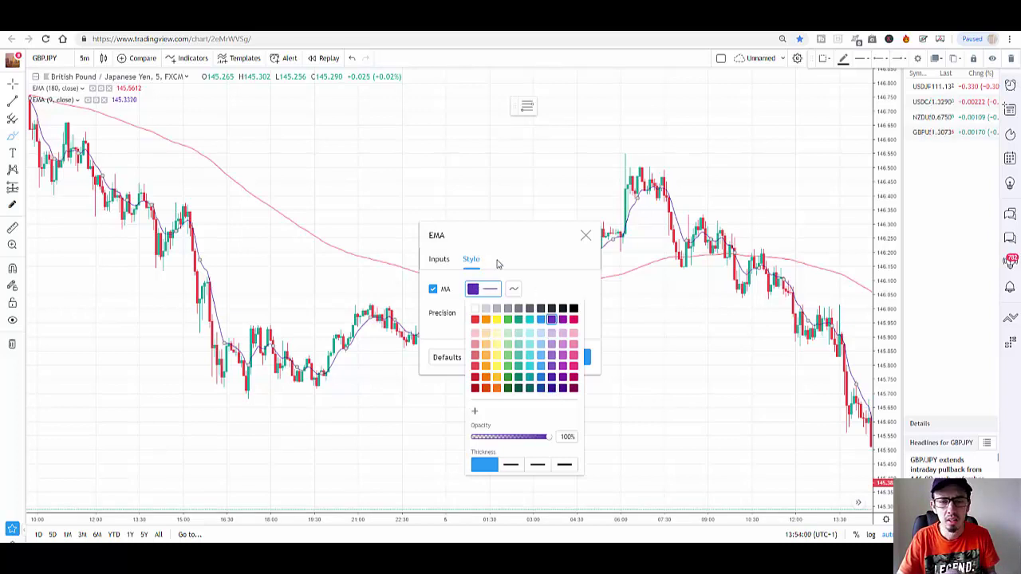
click(515, 260)
Step: Set the length of the purple EMA to 365 and apply its settings
click(439, 259)
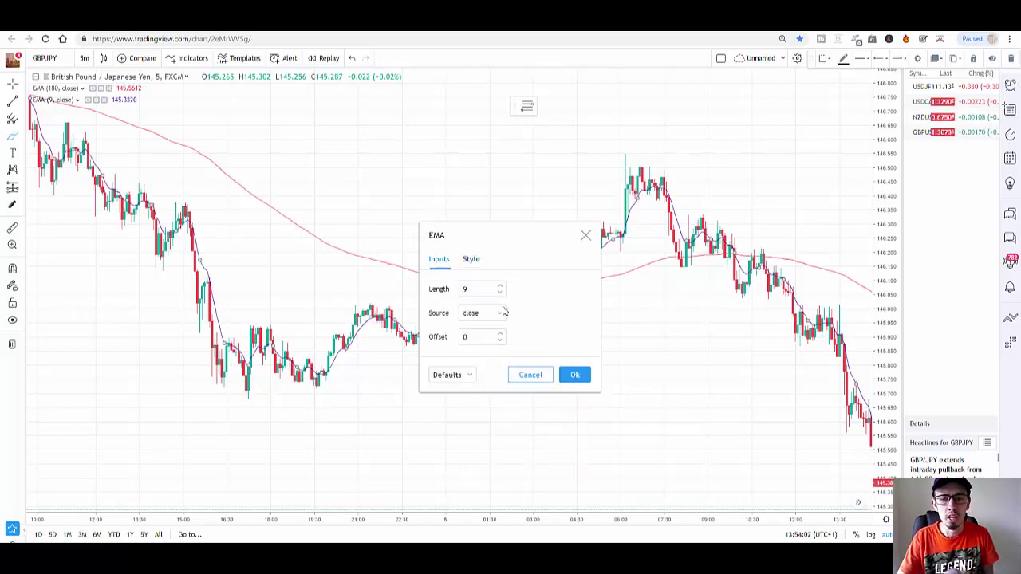
drag(483, 288, 445, 293)
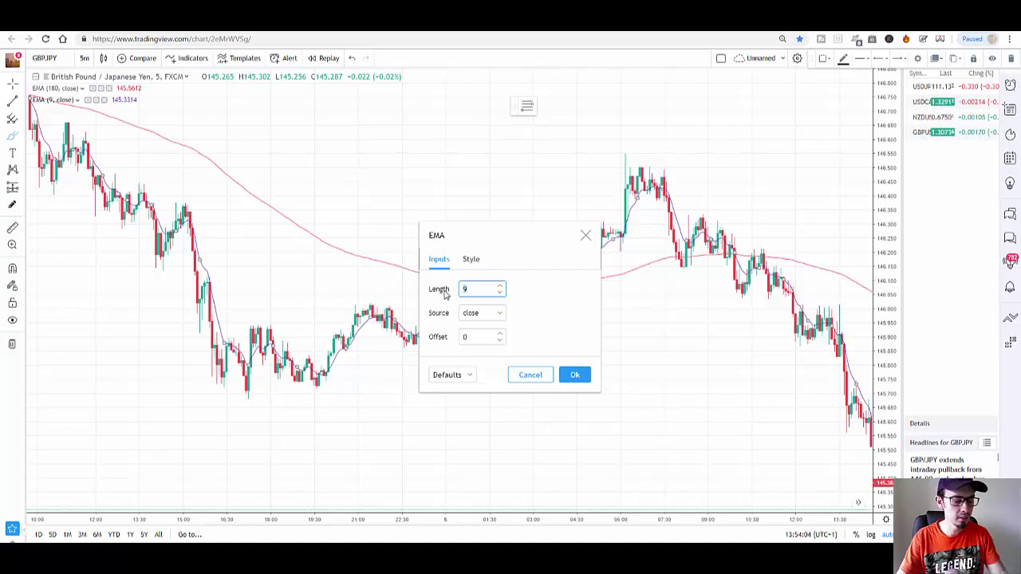
text(365)
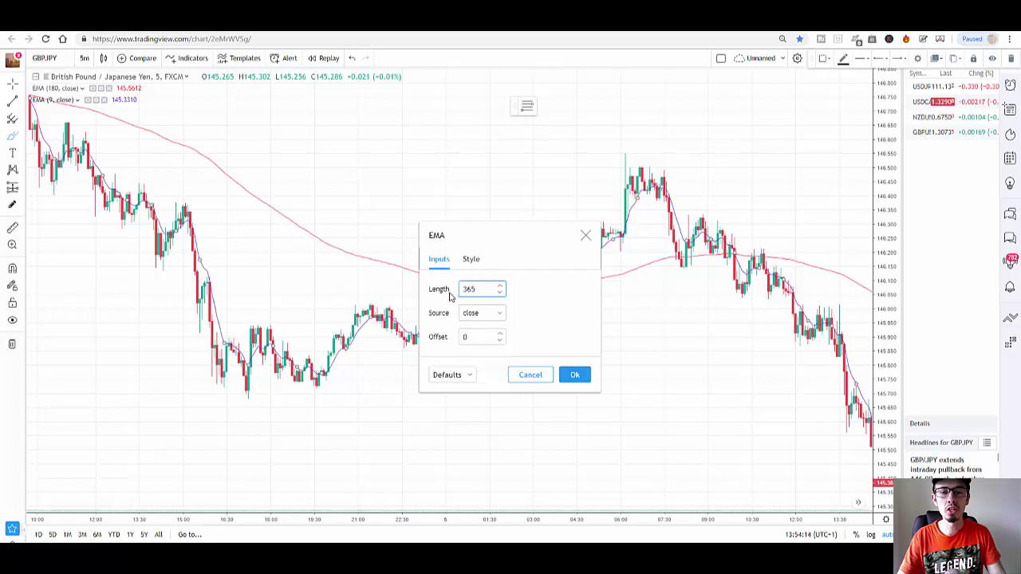
click(573, 374)
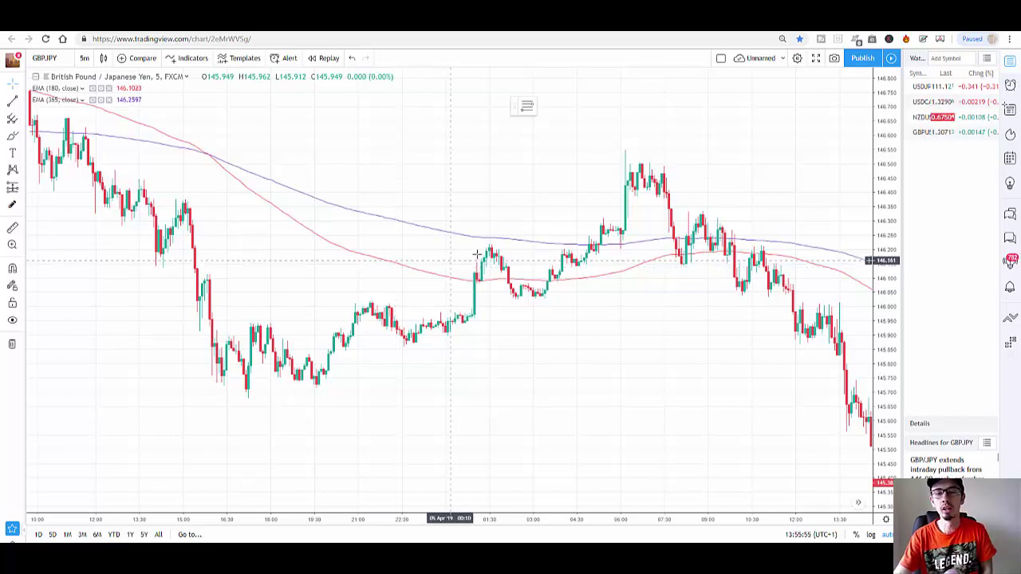
Step: Examine how price moves relative to the 180 and 365 EMAs and where the two lines cross over several days
scroll(502, 334, down, 3)
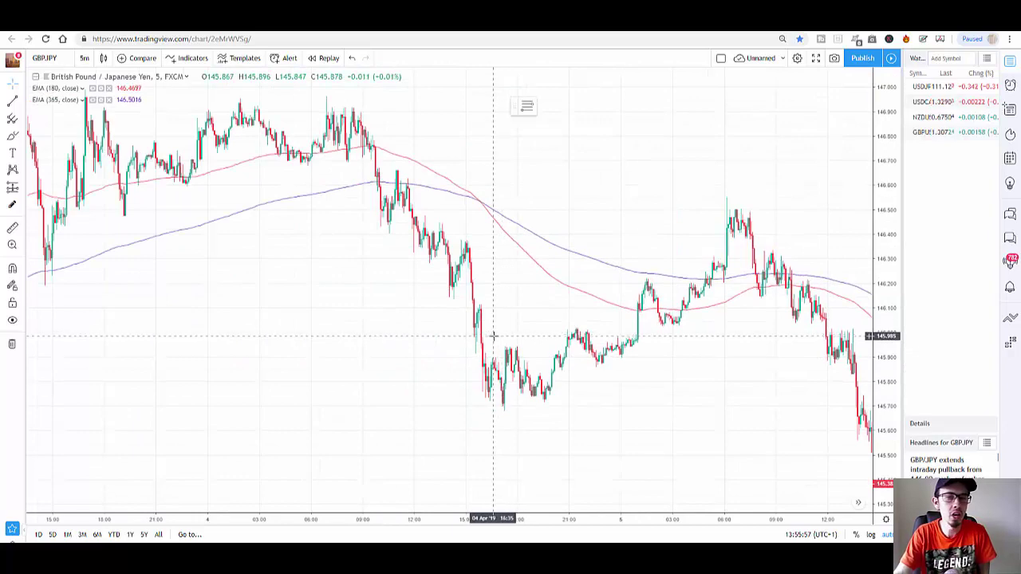
drag(653, 382, 437, 384)
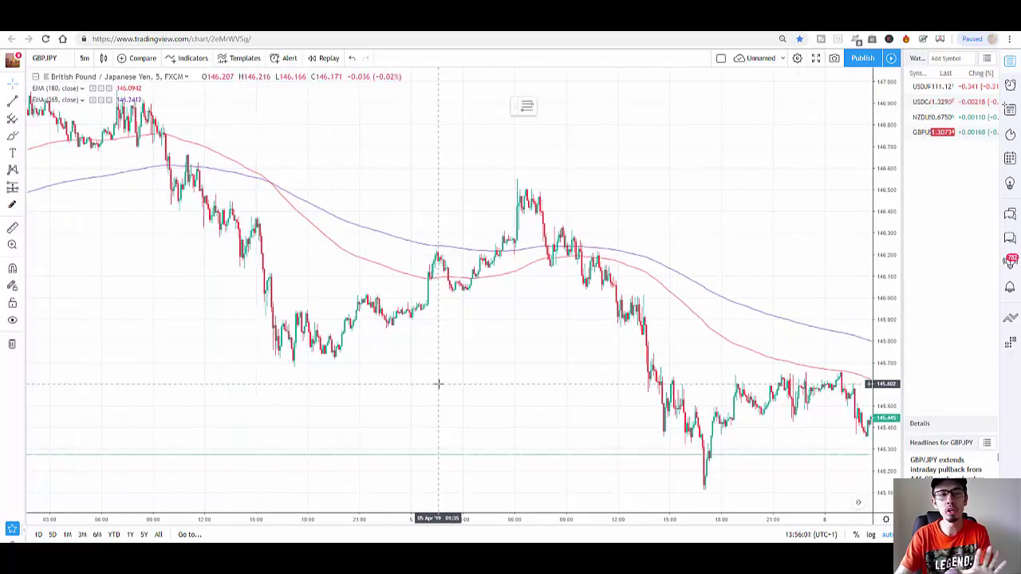
drag(481, 355, 311, 322)
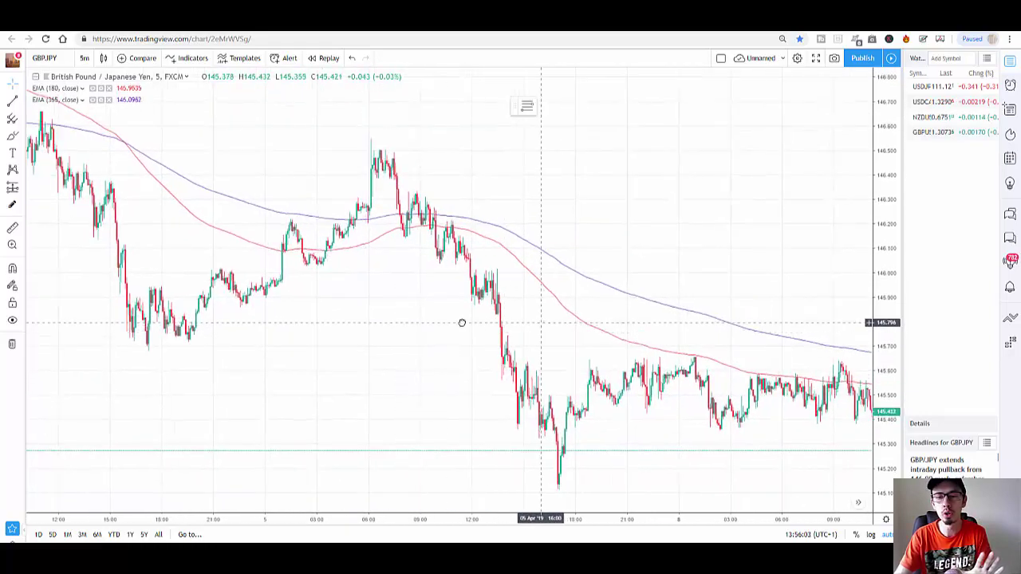
drag(488, 324, 467, 335)
mouse_move(451, 230)
mouse_down()
mouse_move(291, 216)
mouse_move(485, 189)
mouse_move(596, 188)
mouse_up()
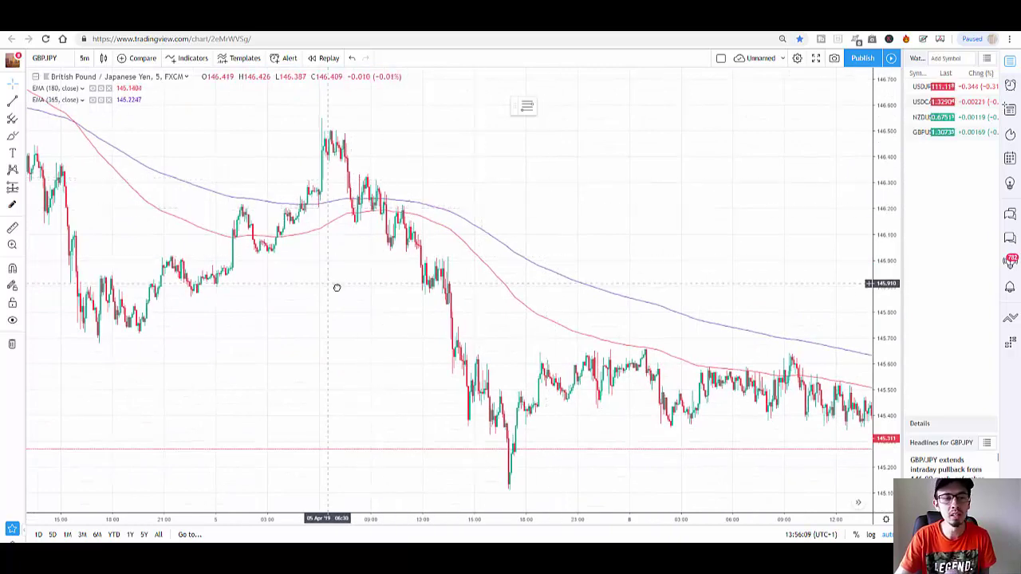
drag(328, 283, 460, 282)
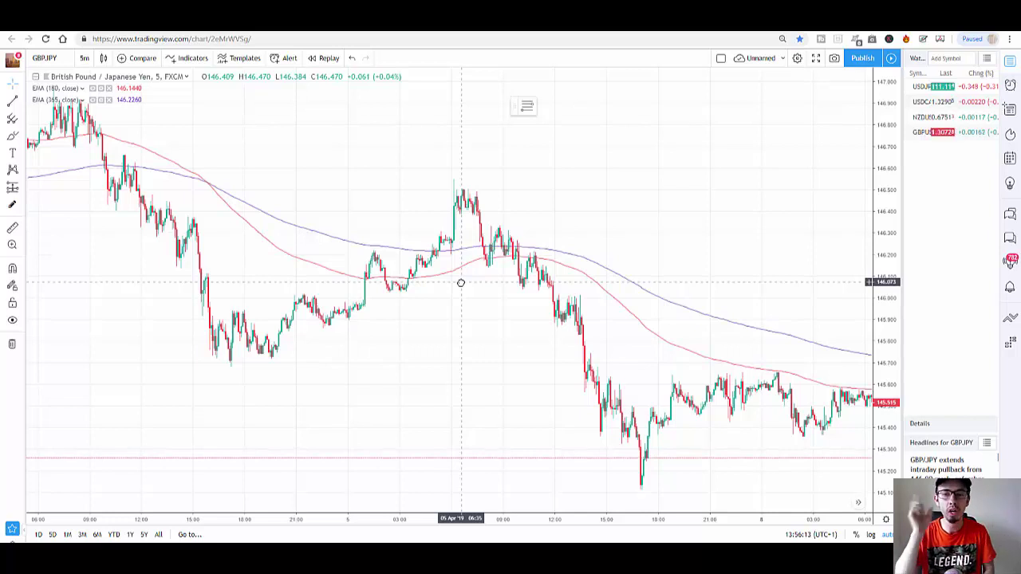
drag(645, 226, 373, 191)
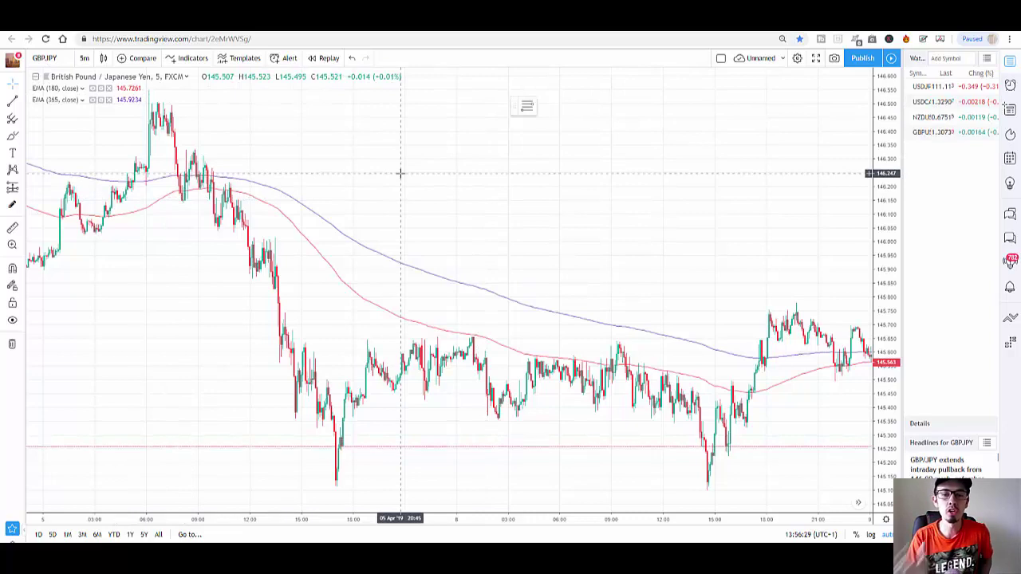
click(367, 302)
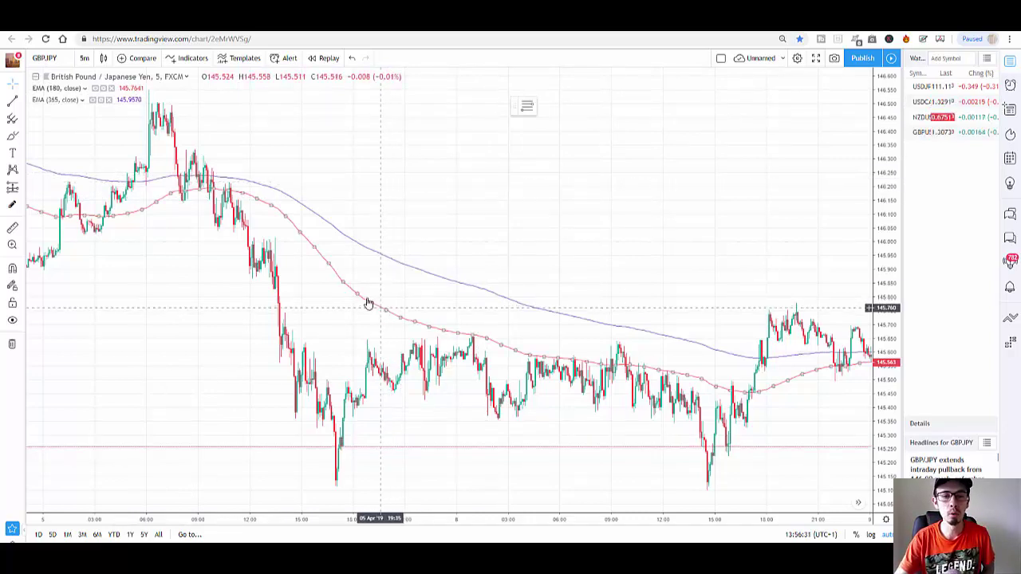
scroll(333, 299, left, 10)
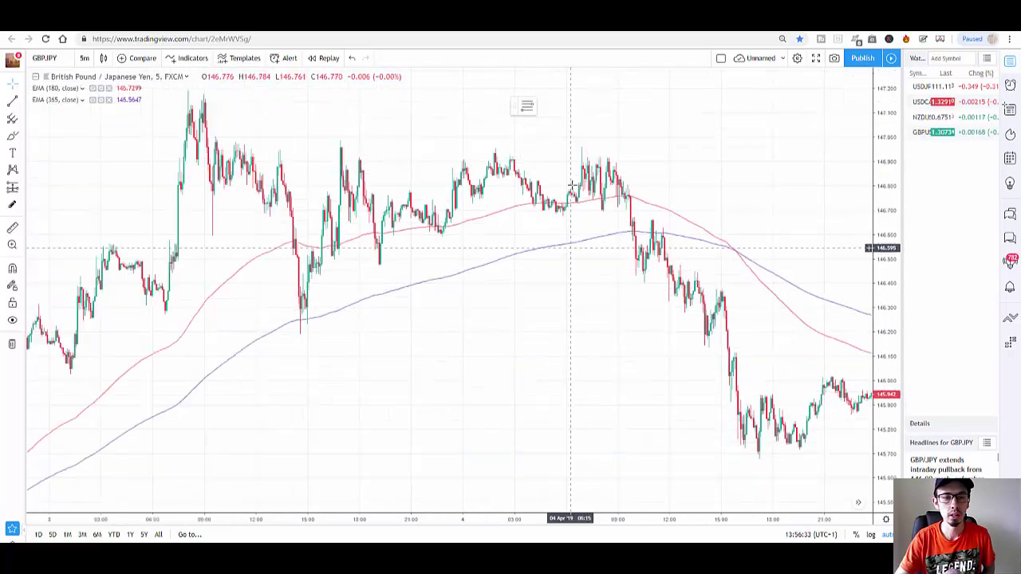
Step: Draw a freehand rising arrow beneath the EMAs with the Brush to mark the uptrend of 3–4 April
click(12, 137)
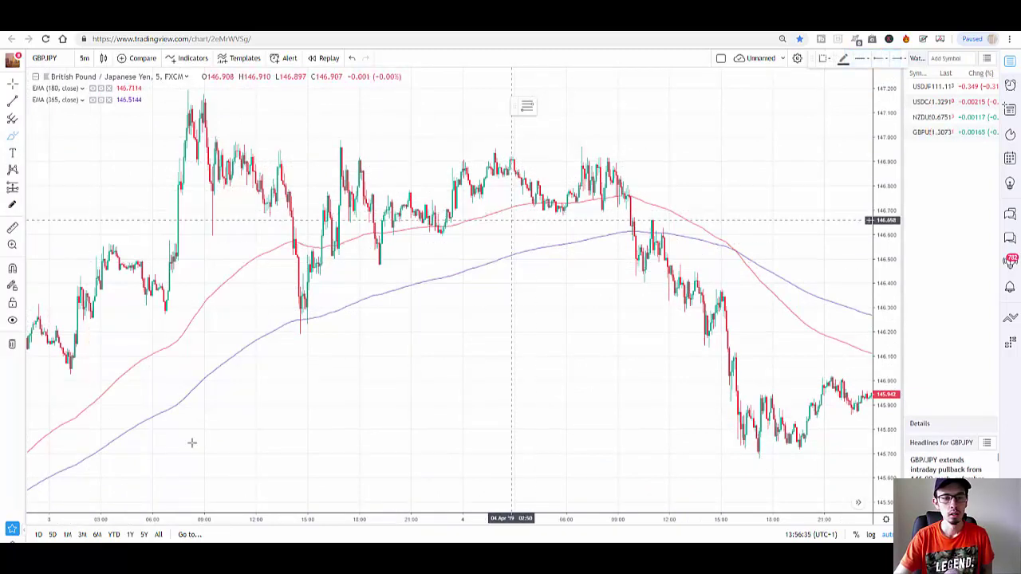
click(154, 469)
click(372, 375)
mouse_move(295, 378)
mouse_down()
mouse_move(408, 357)
mouse_move(395, 369)
mouse_up()
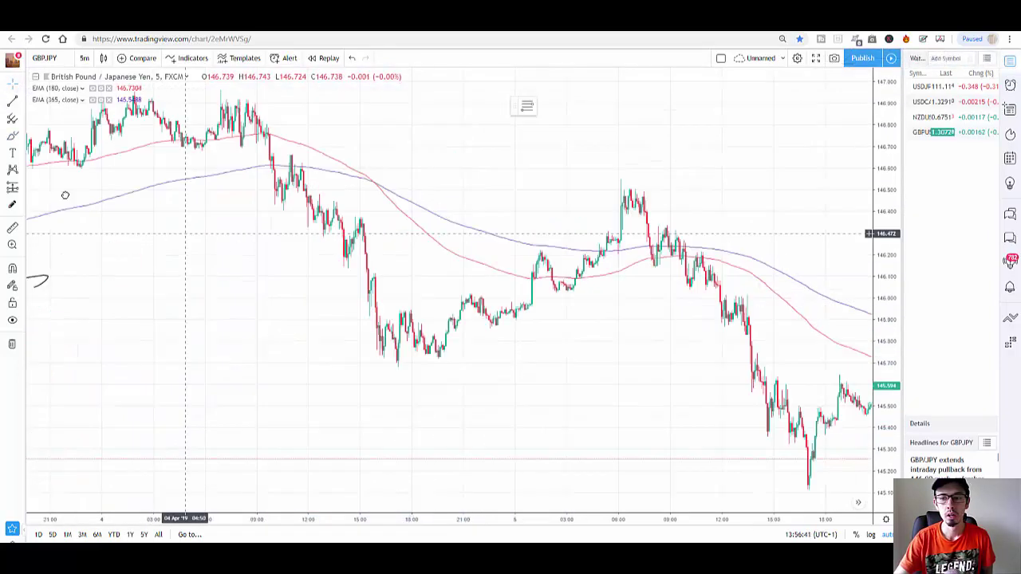
Step: Brush a falling arrow above the price and EMAs to mark the downtrend that follows the uptrend
click(12, 136)
click(408, 138)
click(766, 255)
mouse_move(763, 230)
mouse_down()
mouse_move(797, 262)
mouse_move(747, 271)
mouse_up()
scroll(766, 275, down, 3)
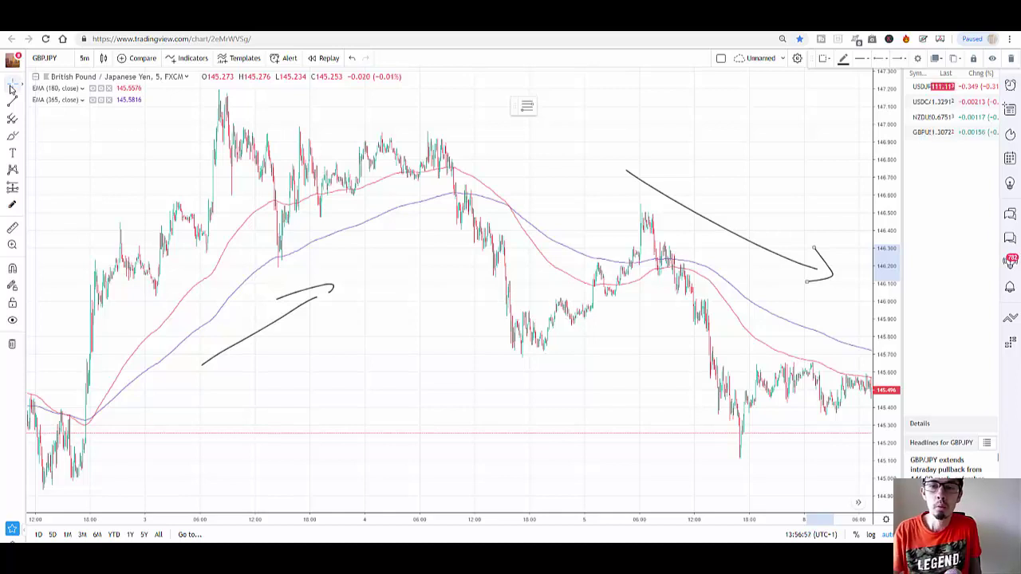
Step: Circle and cross out the bearish EMA crossover of 4 April with the Brush, and sketch a downward arrow beside it
click(12, 135)
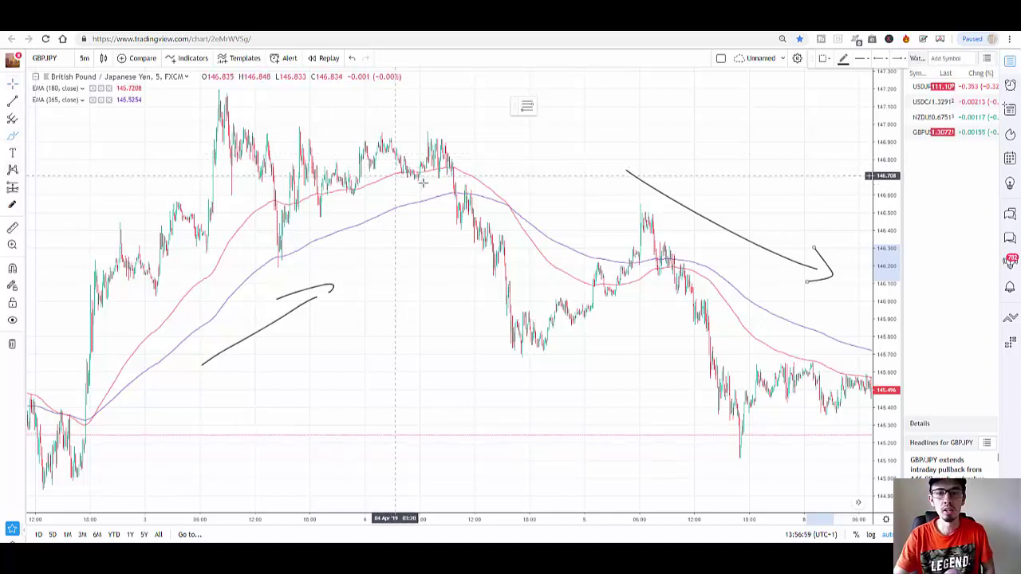
mouse_move(550, 182)
mouse_down()
mouse_move(459, 191)
mouse_move(556, 191)
mouse_move(514, 182)
mouse_up()
drag(482, 146, 545, 260)
drag(462, 261, 496, 229)
drag(562, 178, 563, 180)
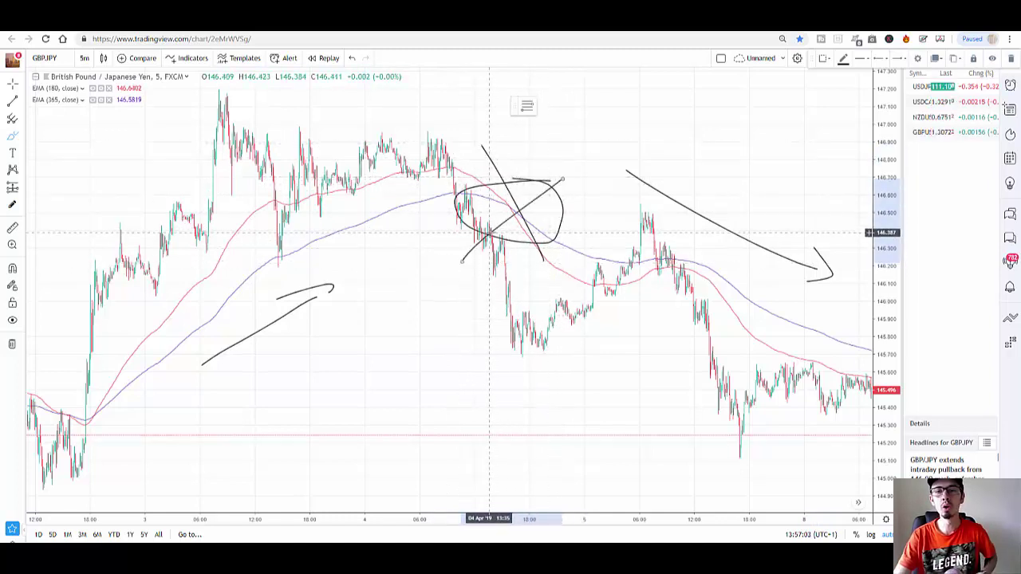
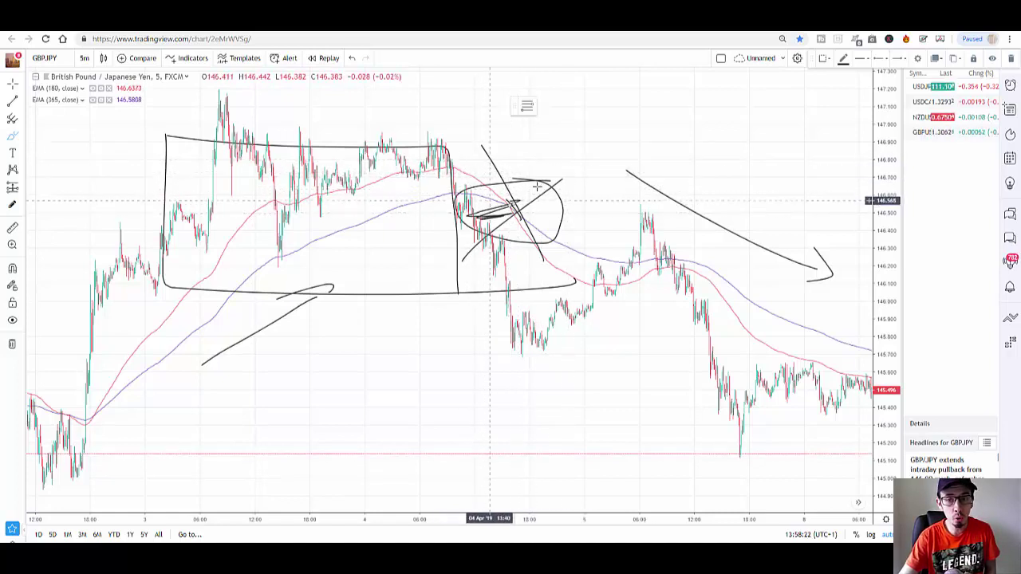
drag(595, 101, 598, 193)
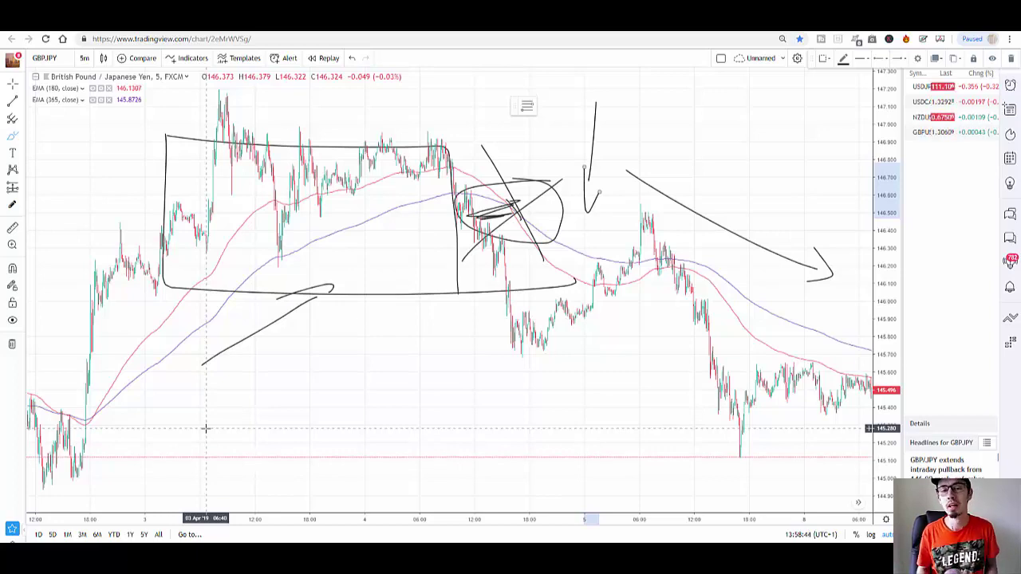
Step: Circle the two bullish EMA crossovers around 1 and 2 April and mark each with a cross
scroll(249, 461, down, 1)
scroll(249, 461, down, 2)
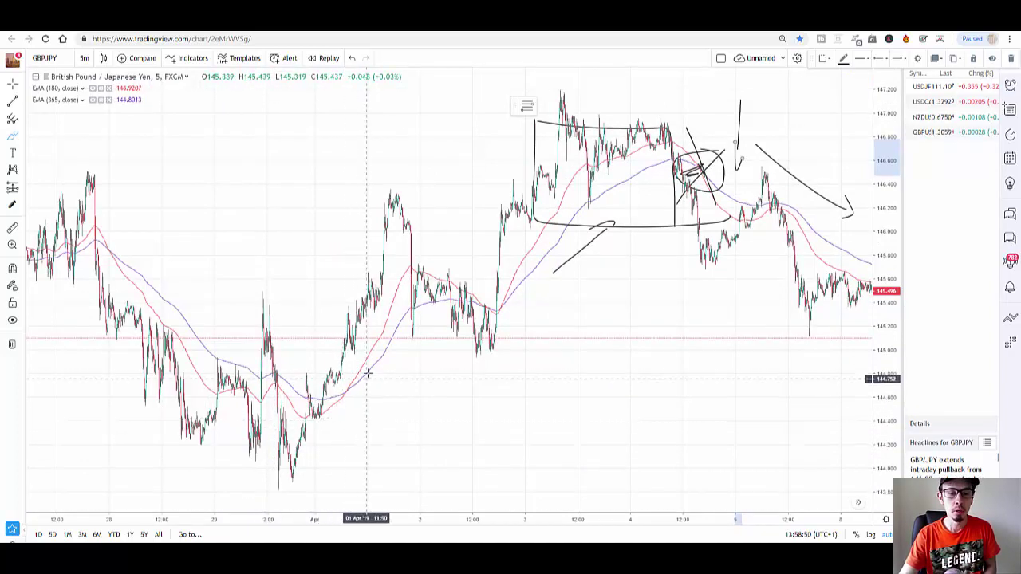
mouse_move(351, 369)
mouse_down()
mouse_move(337, 410)
mouse_move(317, 363)
mouse_up()
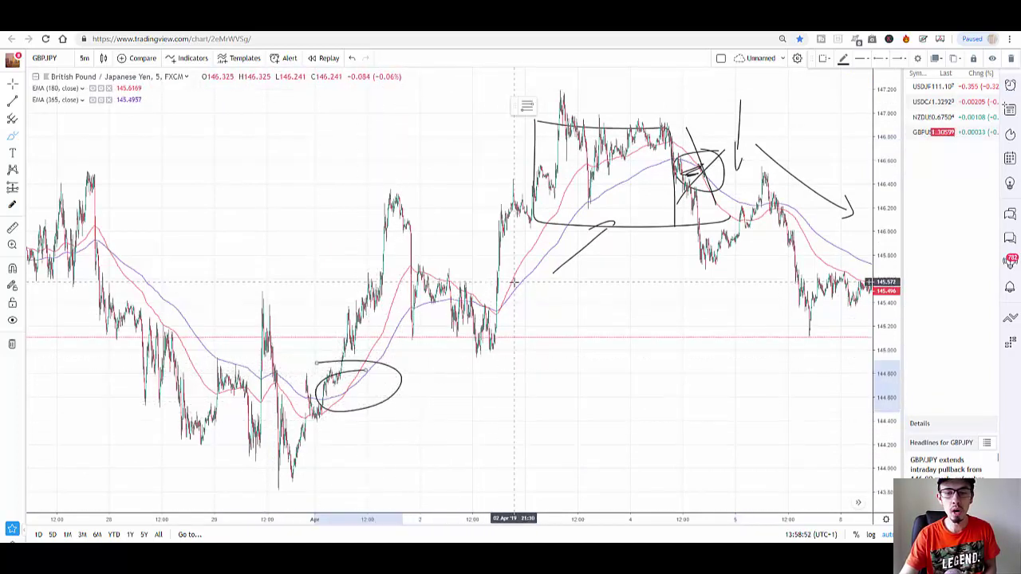
drag(551, 311, 480, 298)
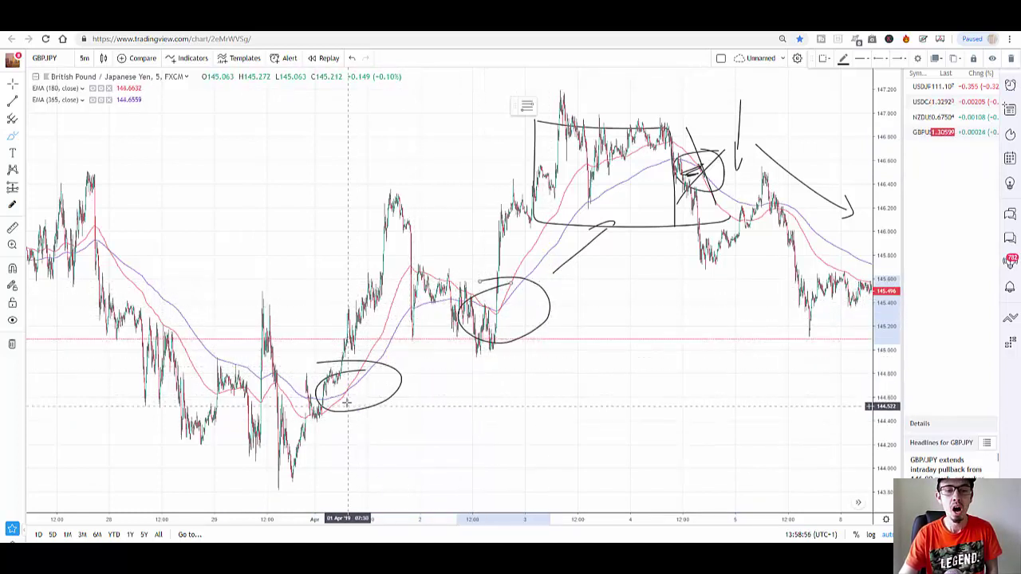
mouse_move(323, 400)
mouse_down()
mouse_move(389, 360)
mouse_move(361, 386)
mouse_up()
mouse_move(522, 287)
mouse_down()
mouse_move(496, 313)
mouse_move(525, 309)
mouse_up()
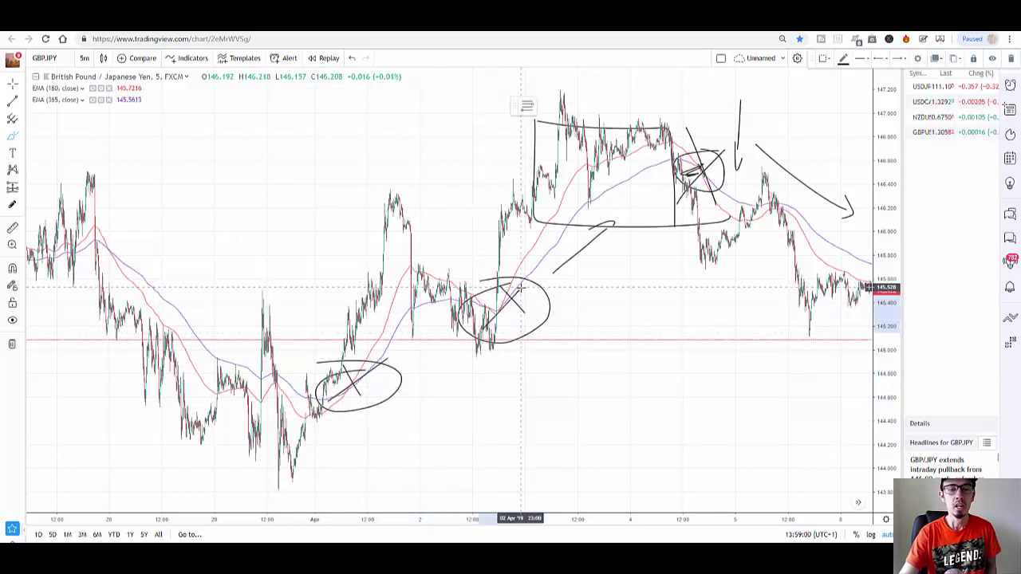
Step: Circle and cross the bearish crossover around 28 March, and bound the studied period with vertical strokes near 27 March and 7 April
mouse_move(104, 211)
mouse_down()
mouse_move(75, 225)
mouse_move(119, 231)
mouse_move(142, 272)
mouse_move(182, 259)
mouse_up()
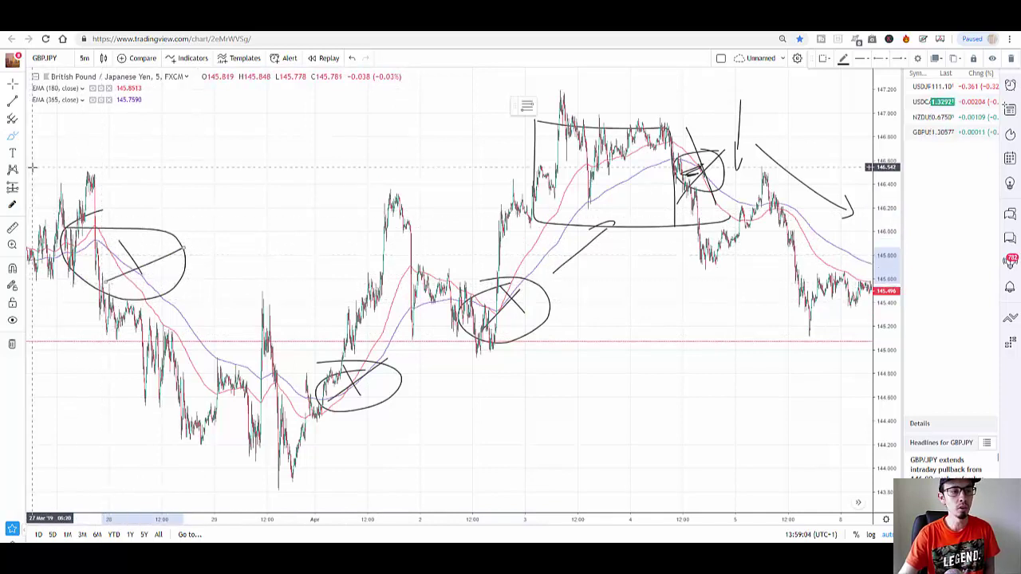
drag(33, 169, 40, 279)
drag(830, 121, 836, 267)
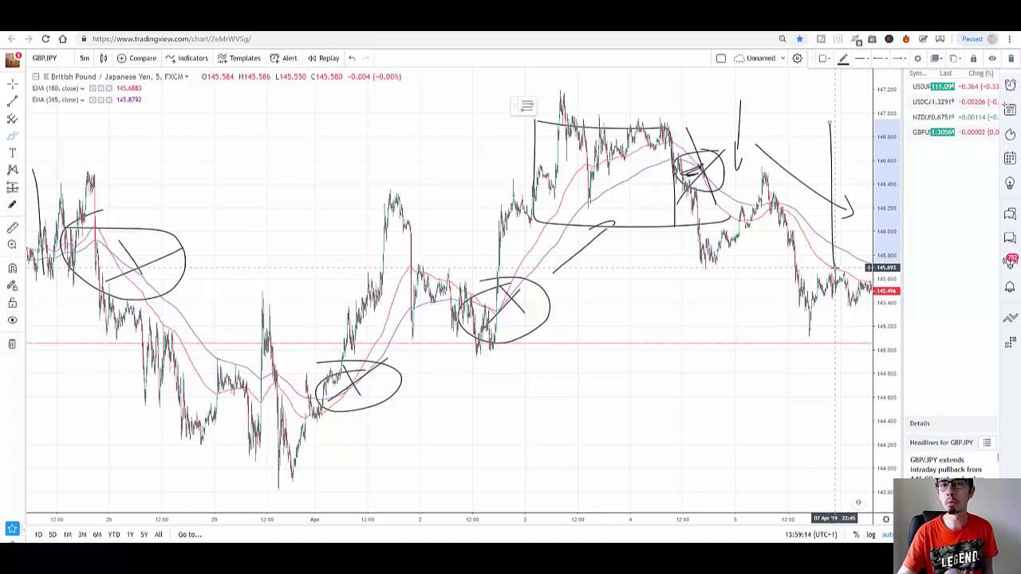
Step: Switch the chart to the 1-hour timeframe and brush marks around the EMA crossovers of mid-November, mid-January and mid-February
click(89, 61)
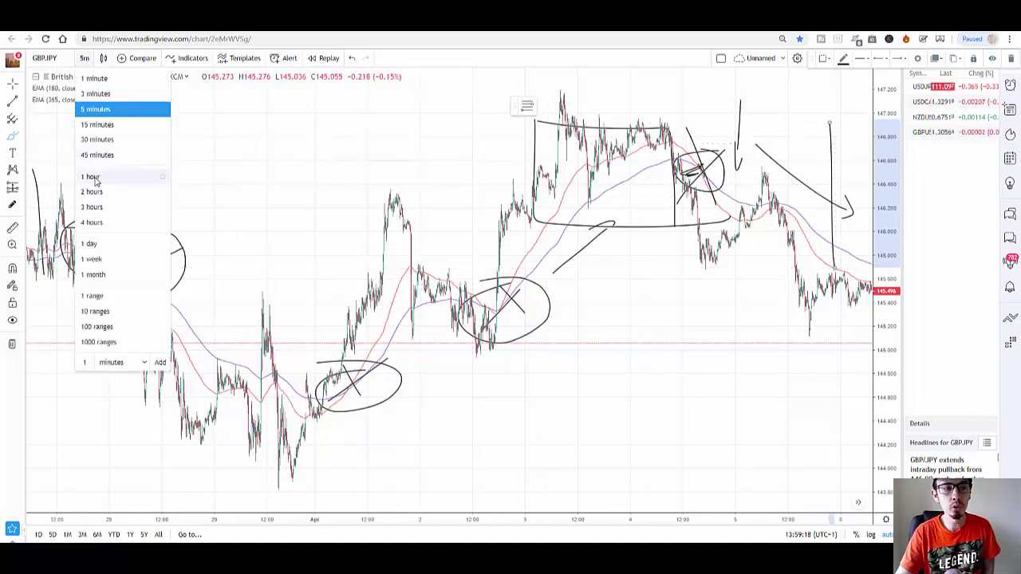
click(91, 177)
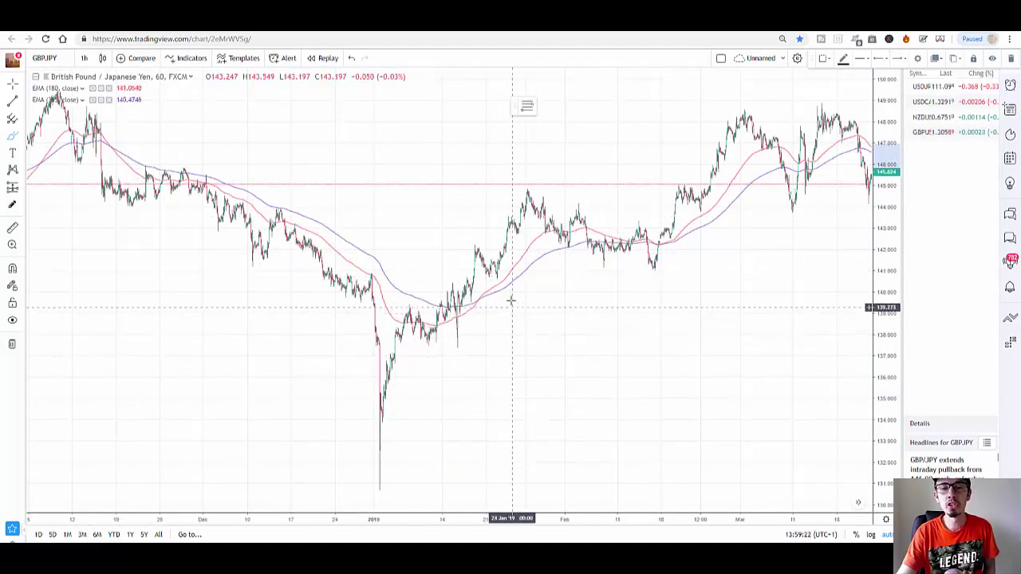
mouse_move(506, 284)
mouse_down()
mouse_move(503, 295)
mouse_move(501, 284)
mouse_up()
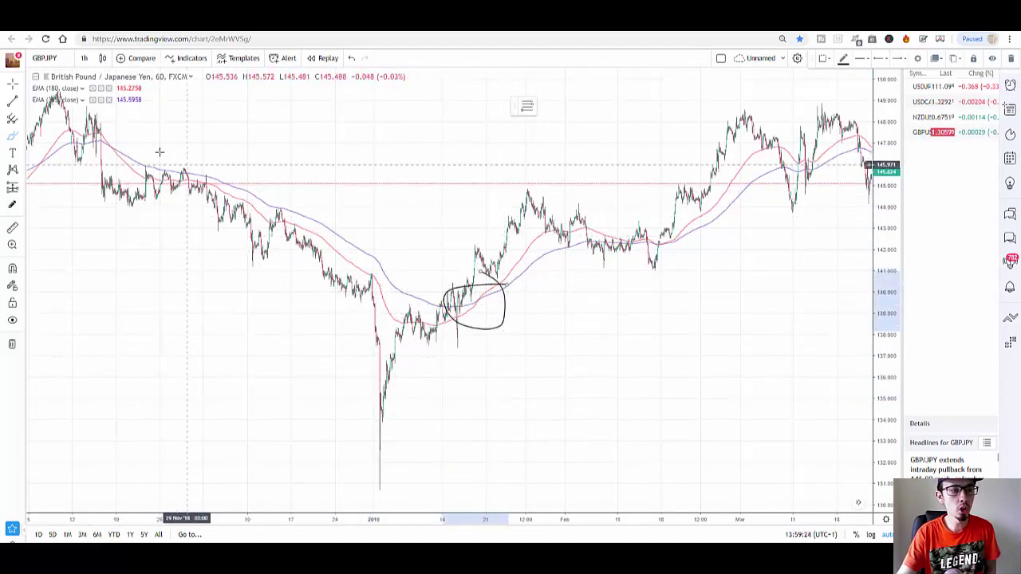
drag(110, 136, 152, 129)
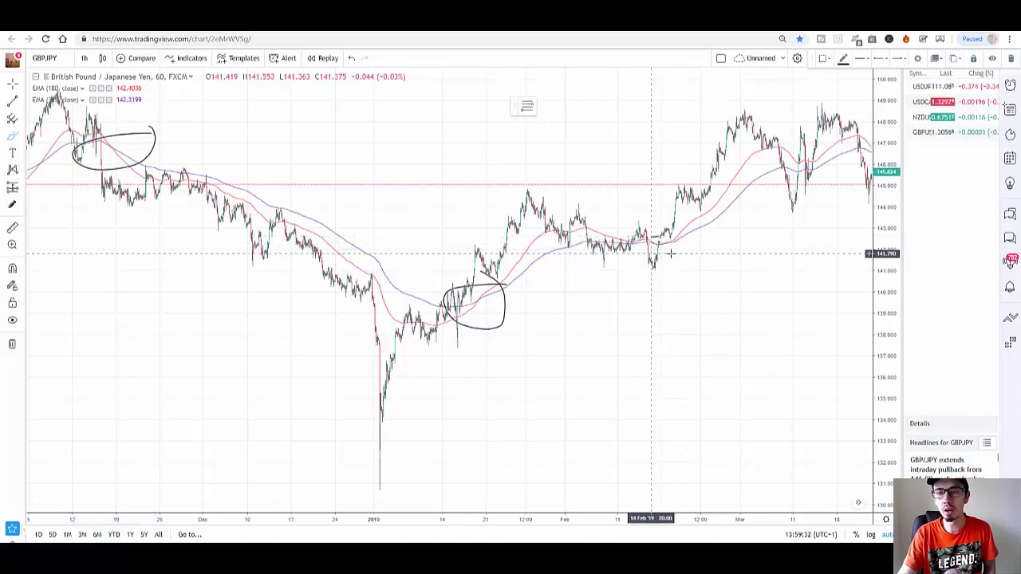
drag(683, 232, 682, 255)
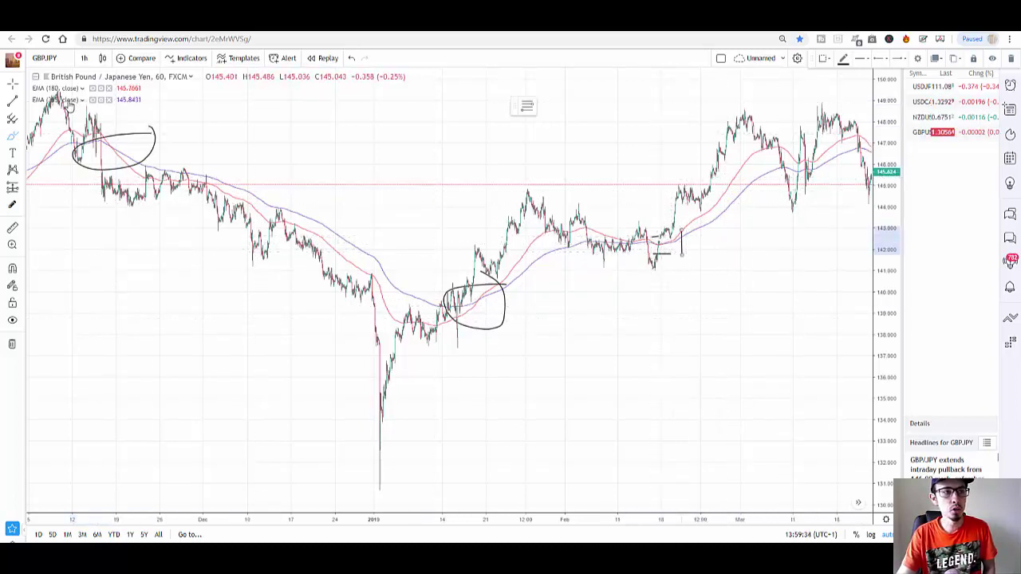
Step: Examine how price behaves around the EMA crossovers on the hourly chart up to the latest April candles
click(16, 86)
scroll(383, 244, right, 10)
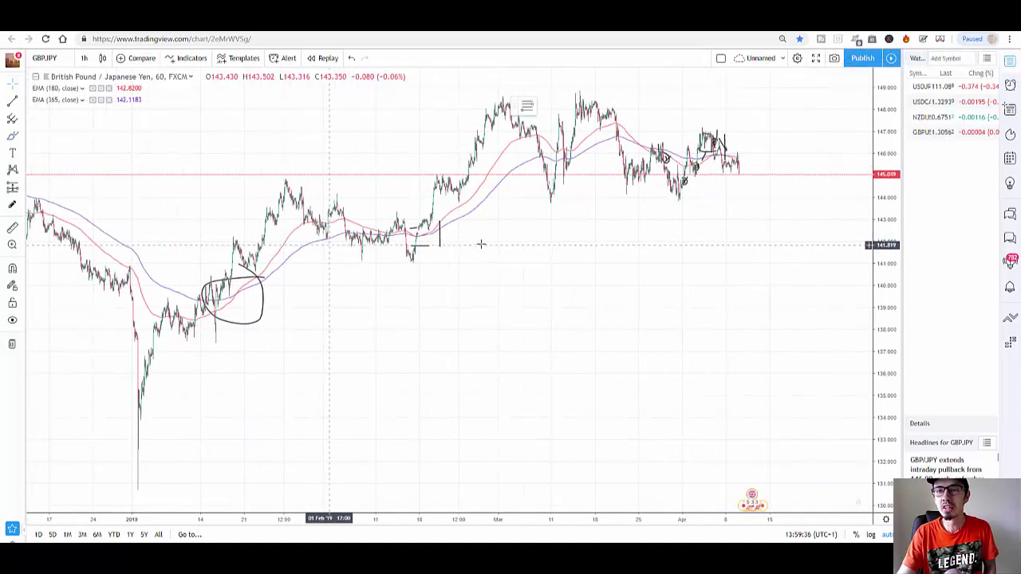
click(18, 85)
click(54, 84)
drag(628, 323, 646, 324)
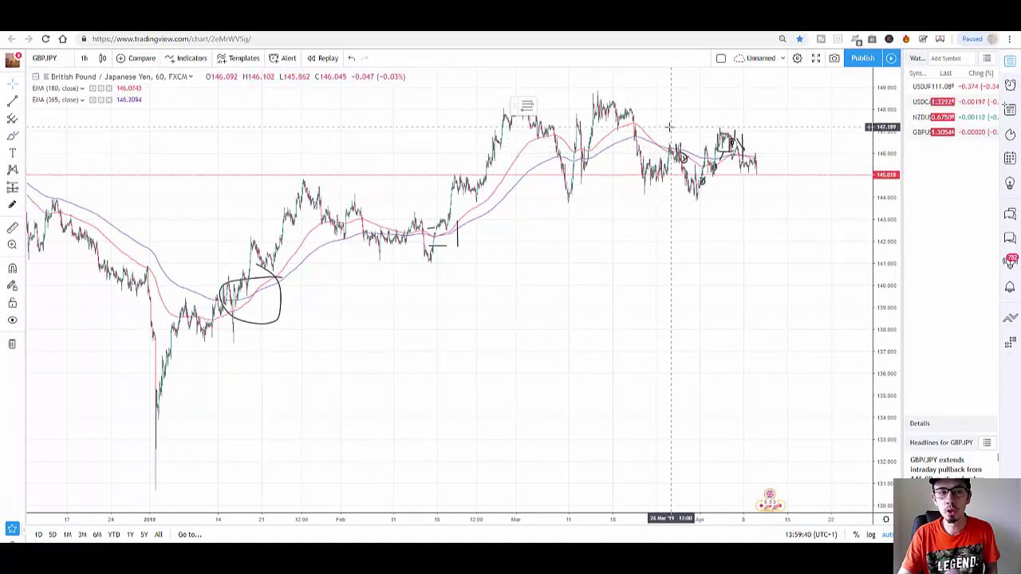
scroll(645, 337, down, 5)
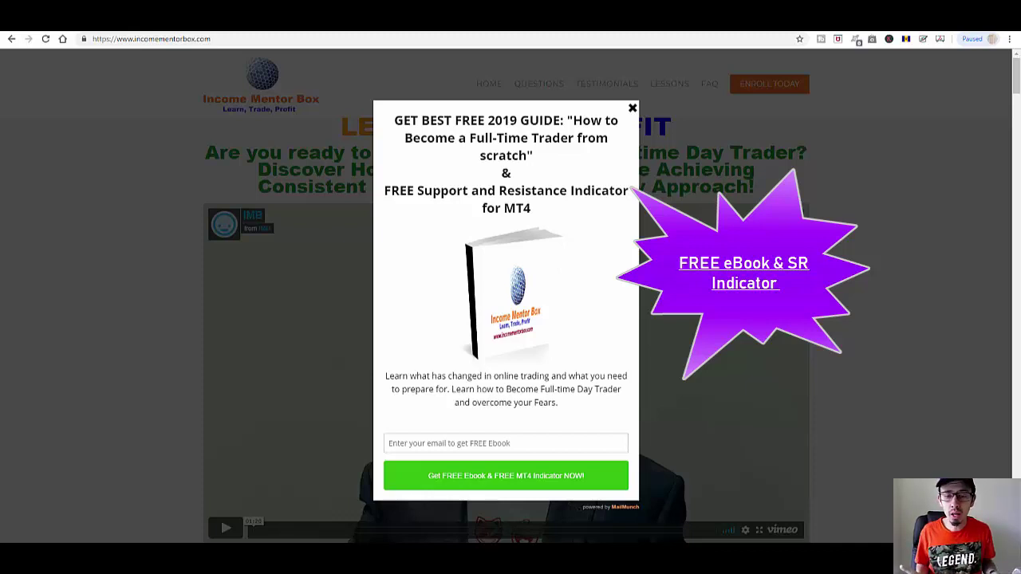
click(455, 445)
click(482, 405)
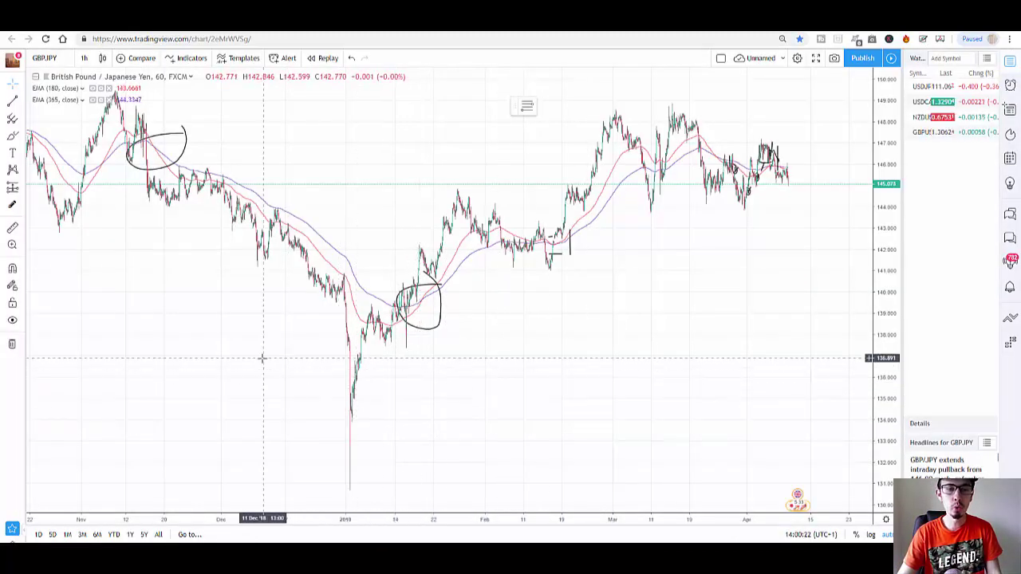
Step: Brush a resistance line across the September to November 2018 highs and a downward arrow after the November bearish crossover
drag(261, 358, 423, 360)
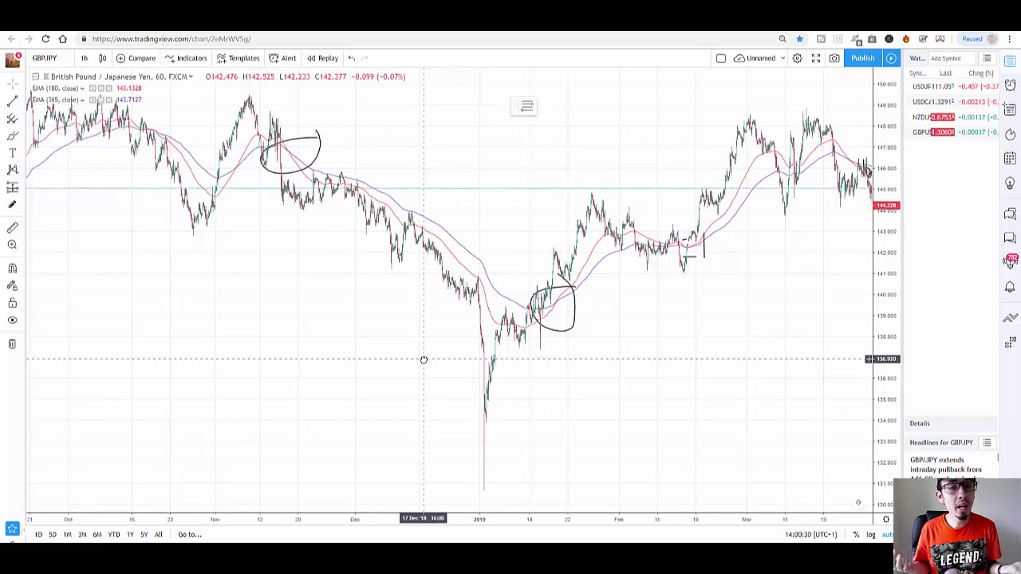
drag(32, 326, 333, 129)
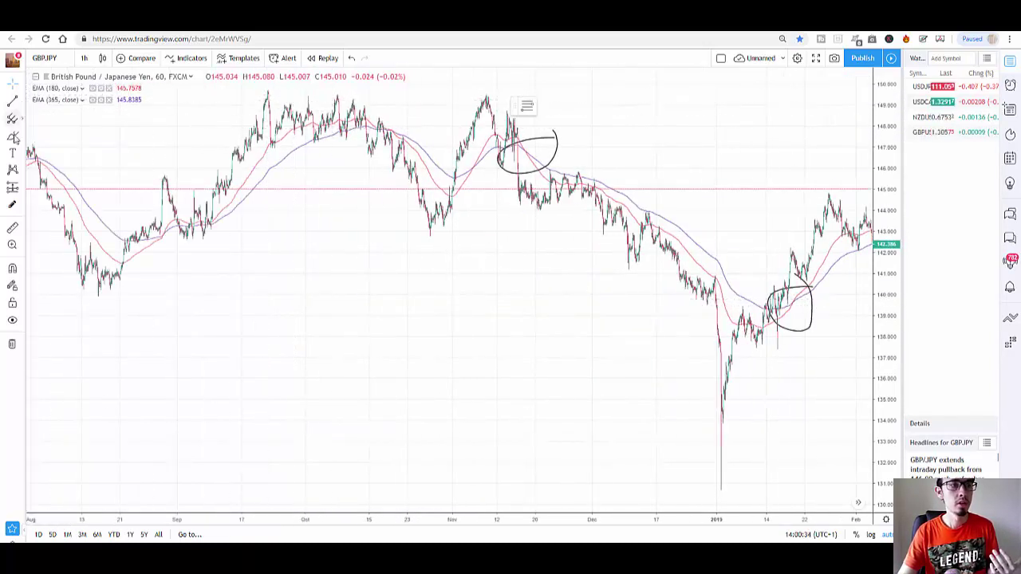
key(alt+t)
click(229, 103)
click(650, 90)
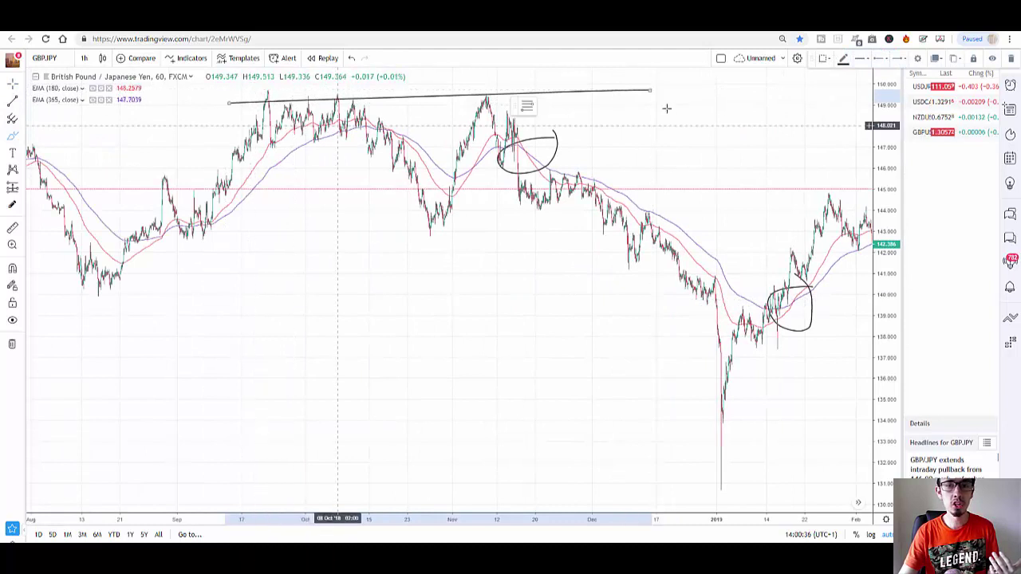
mouse_move(592, 110)
mouse_down()
mouse_move(593, 137)
mouse_move(628, 142)
mouse_up()
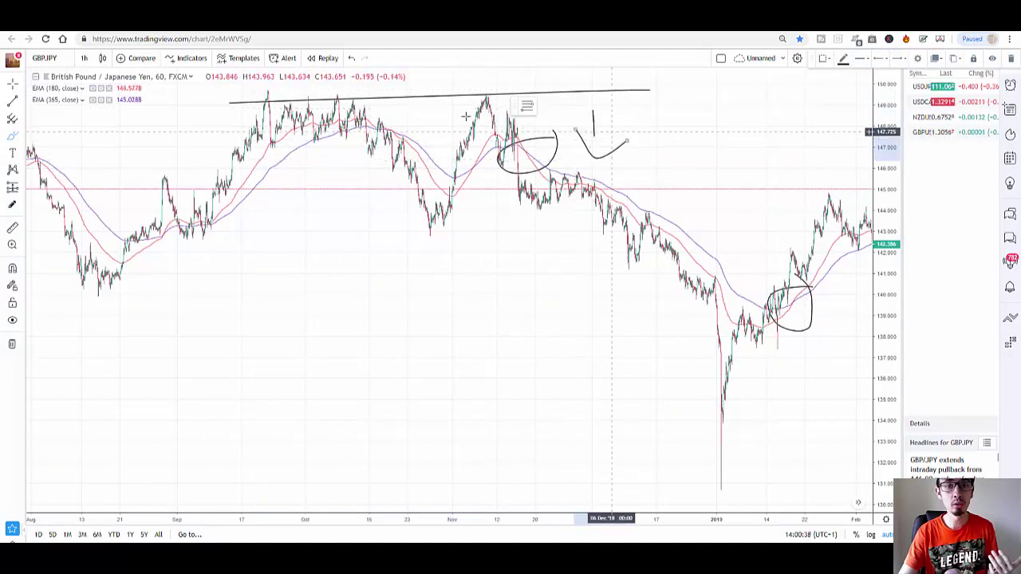
Step: Circle the price peaks along the resistance line and sketch a falling arrow above the December 2018 decline
mouse_move(311, 94)
mouse_down()
mouse_move(274, 93)
mouse_move(315, 102)
mouse_move(295, 79)
mouse_move(358, 132)
mouse_move(357, 87)
mouse_up()
mouse_move(501, 104)
mouse_down()
mouse_move(478, 93)
mouse_move(466, 112)
mouse_move(497, 86)
mouse_up()
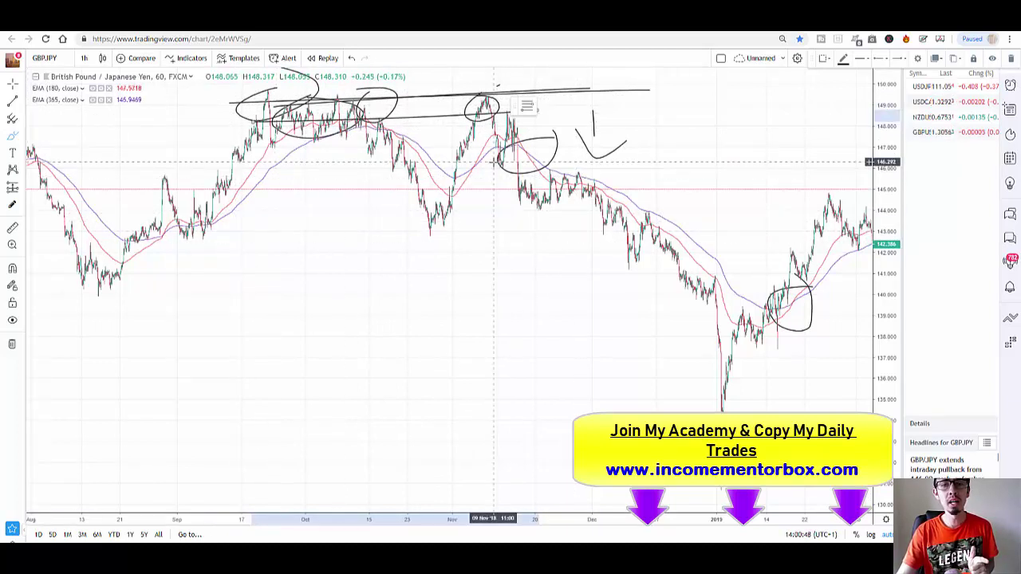
mouse_move(633, 141)
mouse_down()
mouse_move(754, 224)
mouse_move(698, 213)
mouse_up()
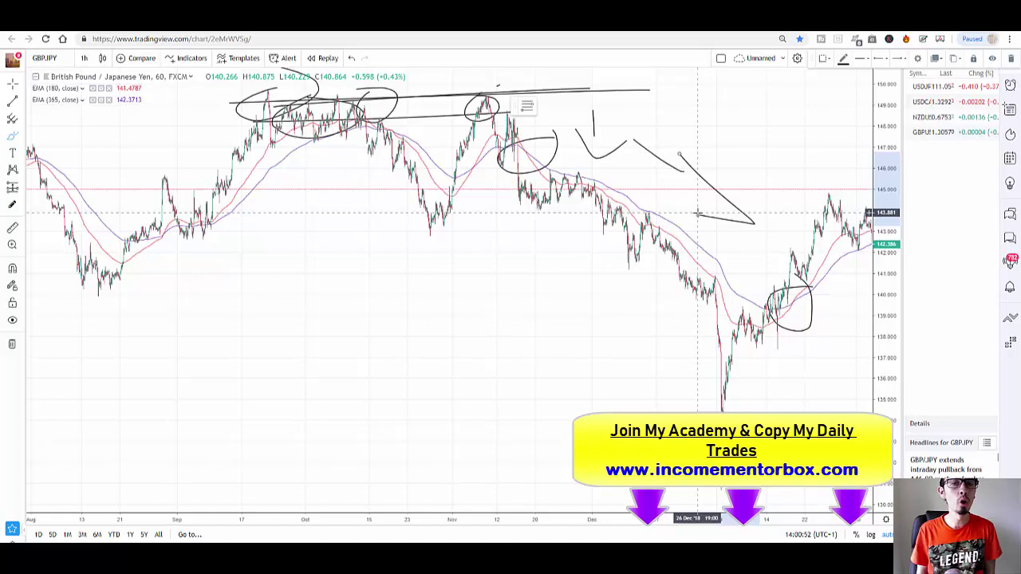